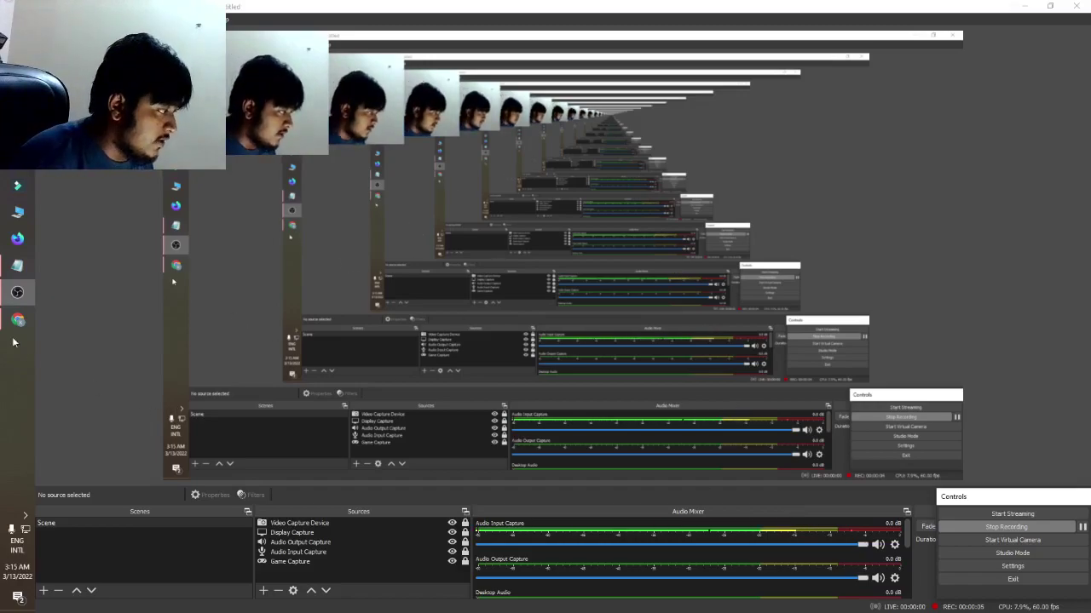
- Bring the WordPad notes with the author name, title and subtitle in front of OBS
left_click(17, 266)
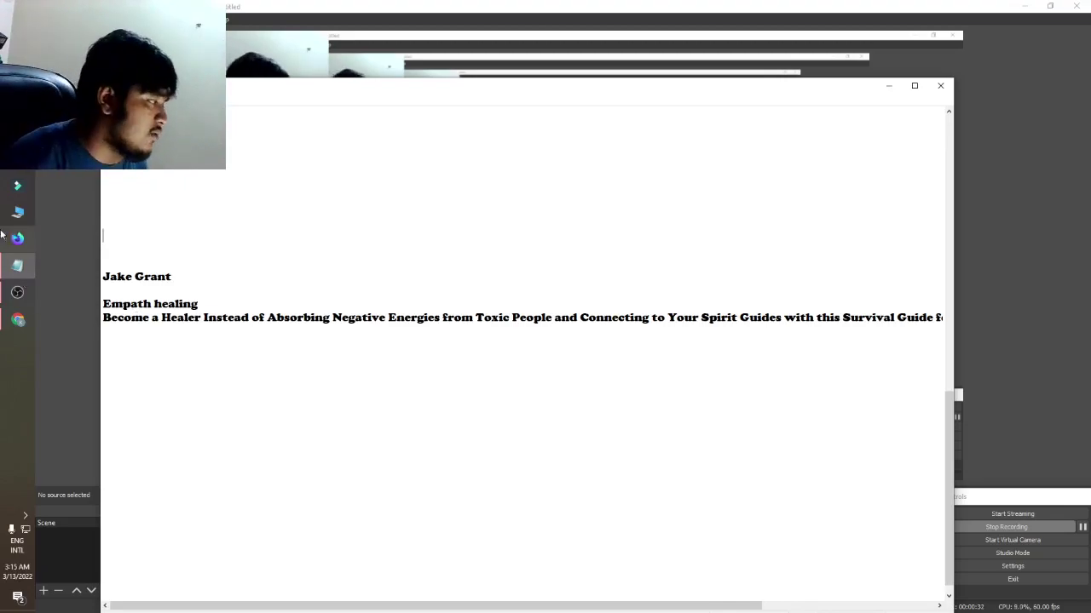
- Switch to the Canva design in Chrome and select the blank 6 × 9 in page
left_click(18, 320)
left_click(650, 240)
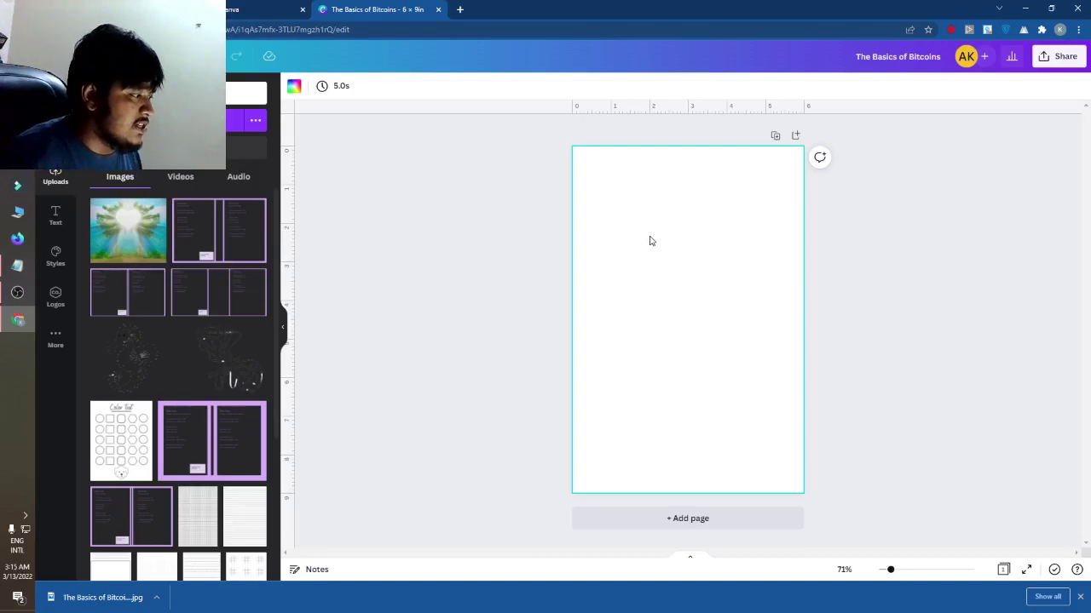
- Add the heart-and-trees sky image from Uploads and stretch it to fill the whole page
left_click(139, 244)
left_click(455, 284)
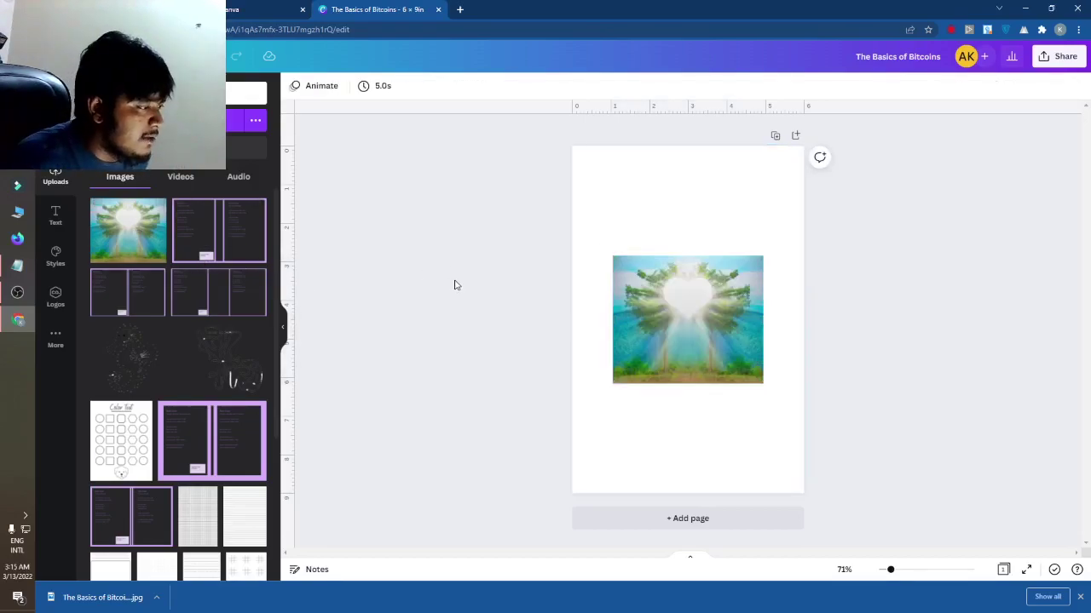
left_click(282, 329)
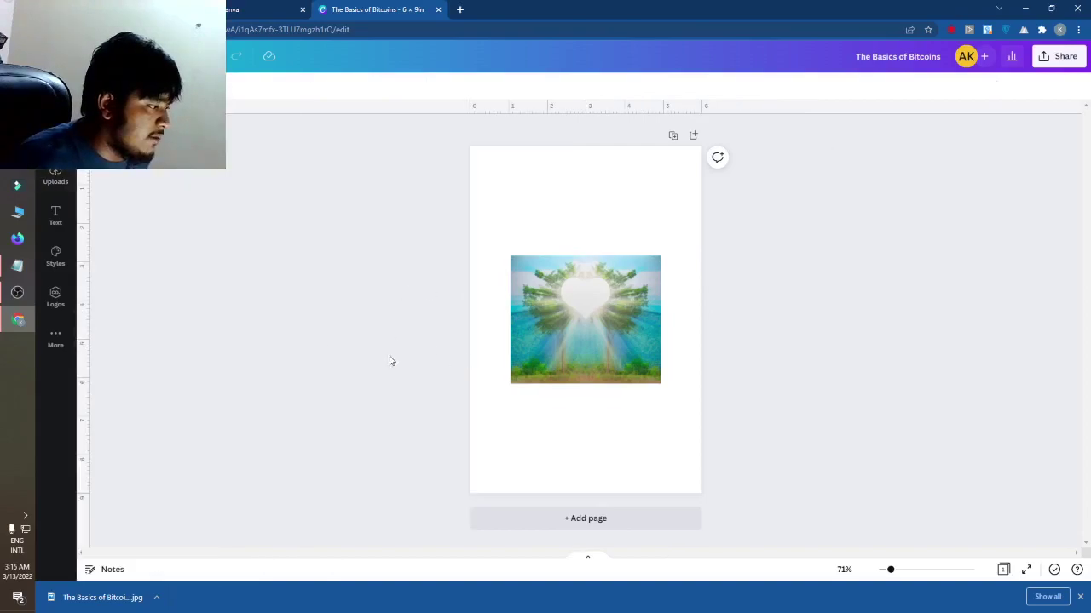
left_click(585, 324)
left_click_drag(586, 324, 545, 214)
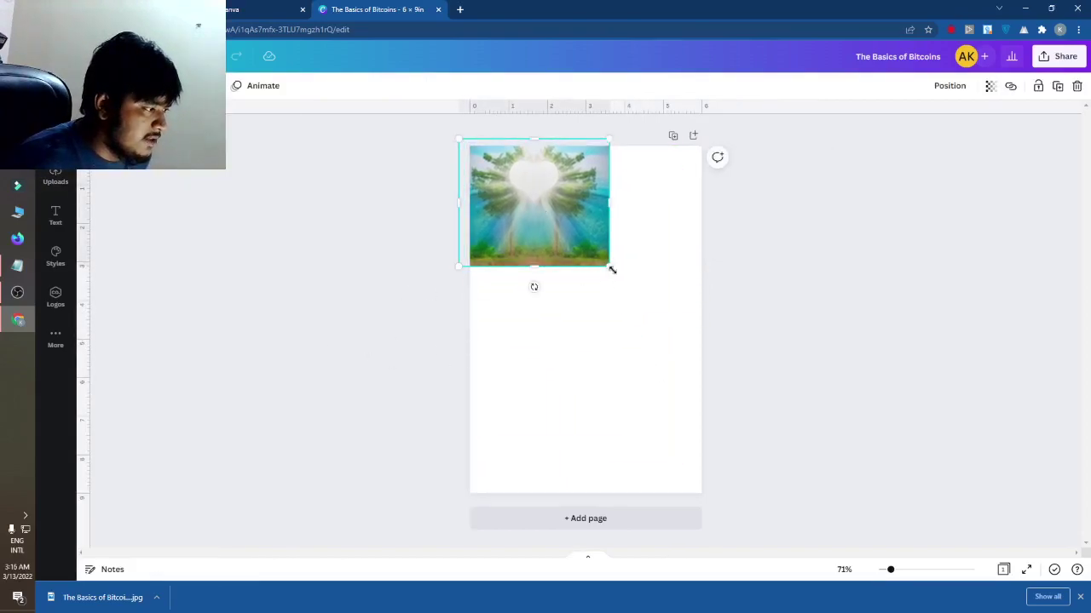
left_click_drag(609, 267, 843, 543)
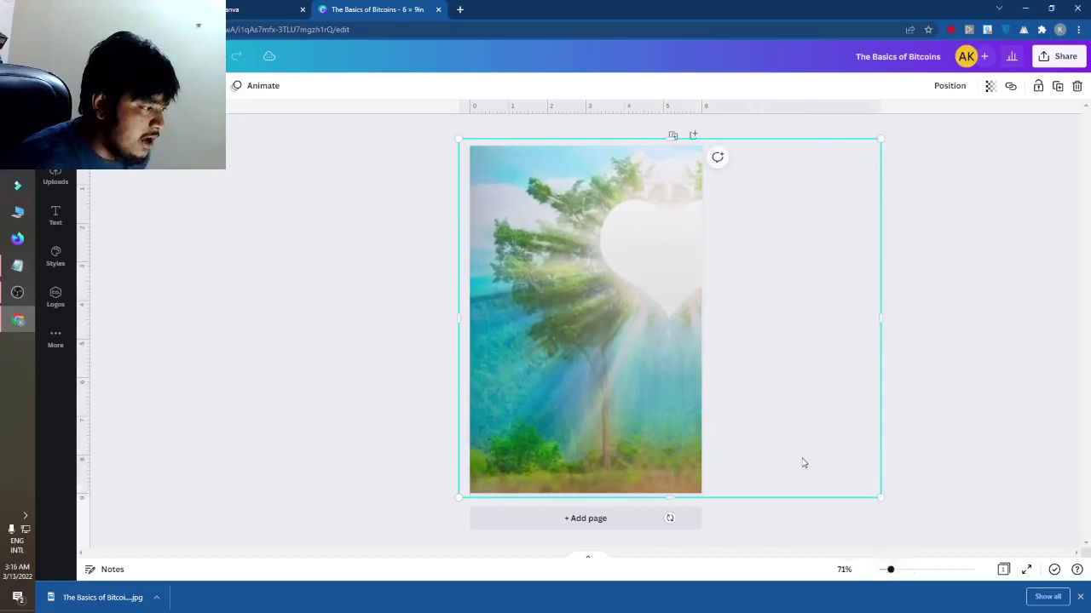
left_click_drag(804, 460, 720, 438)
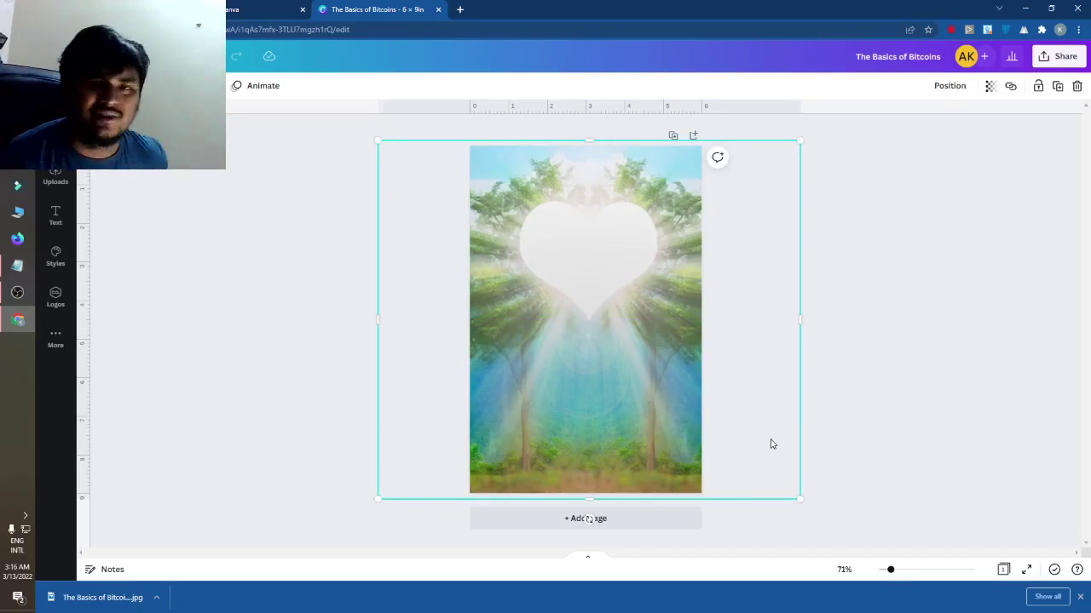
left_click(903, 401)
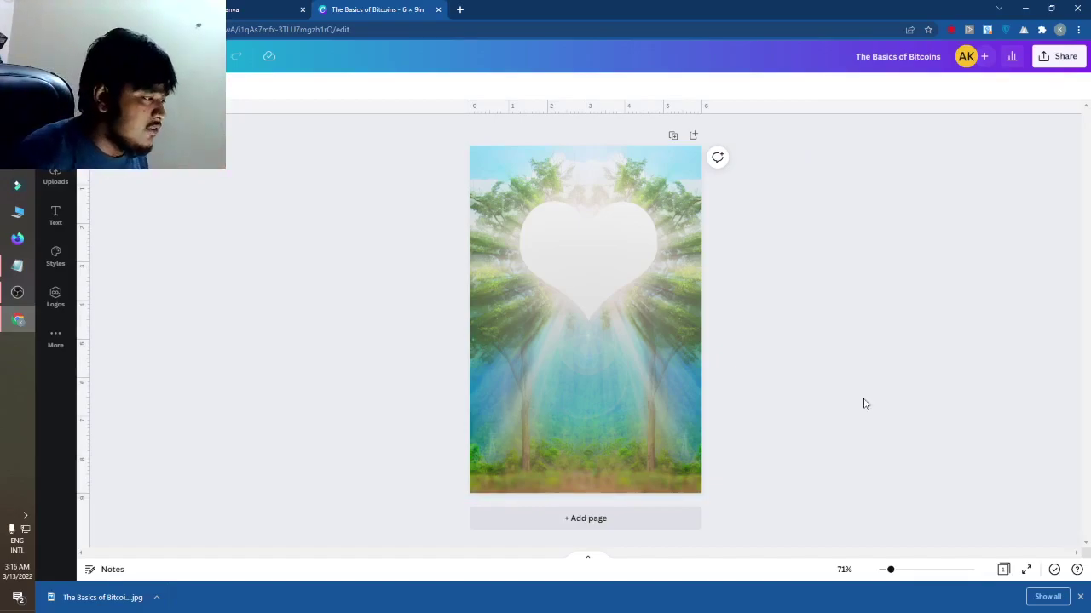
- Copy the 'Empath healing' title line from the WordPad notes
left_click(17, 265)
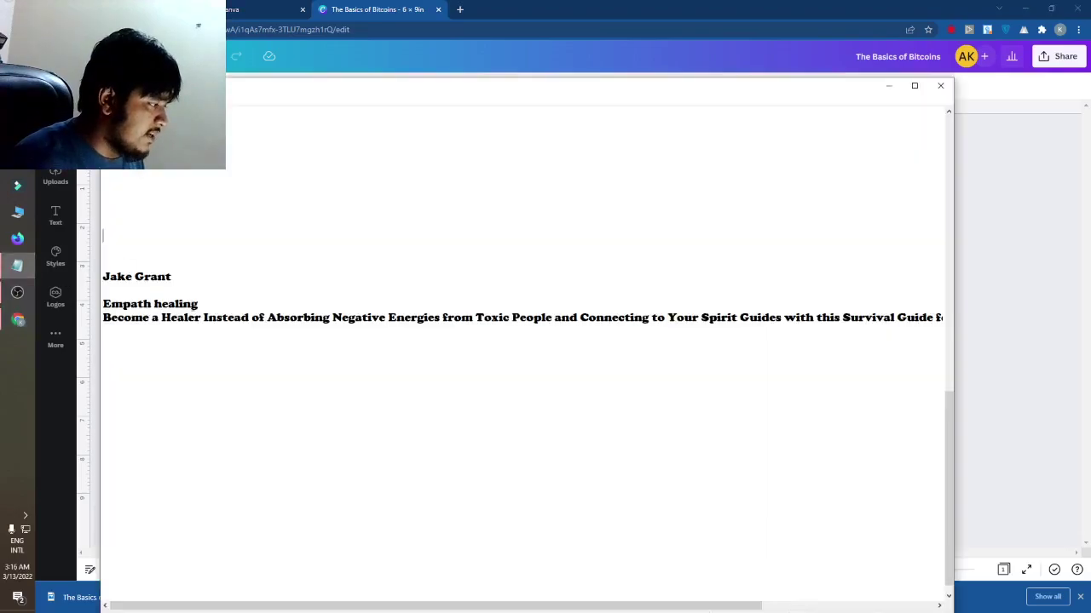
left_click_drag(210, 304, 97, 296)
key("ctrl+c")
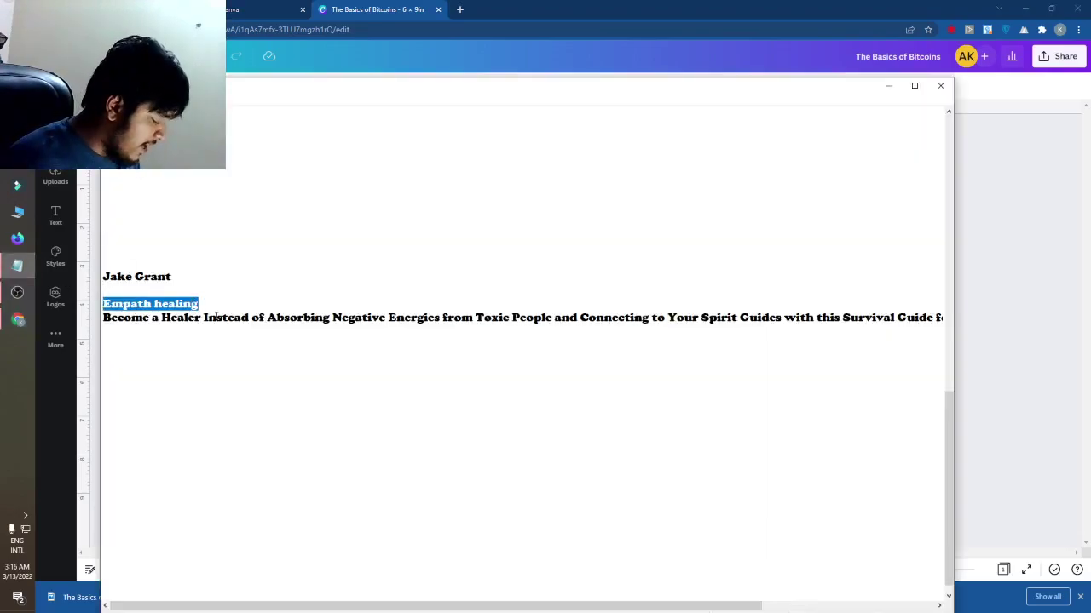
left_click(888, 86)
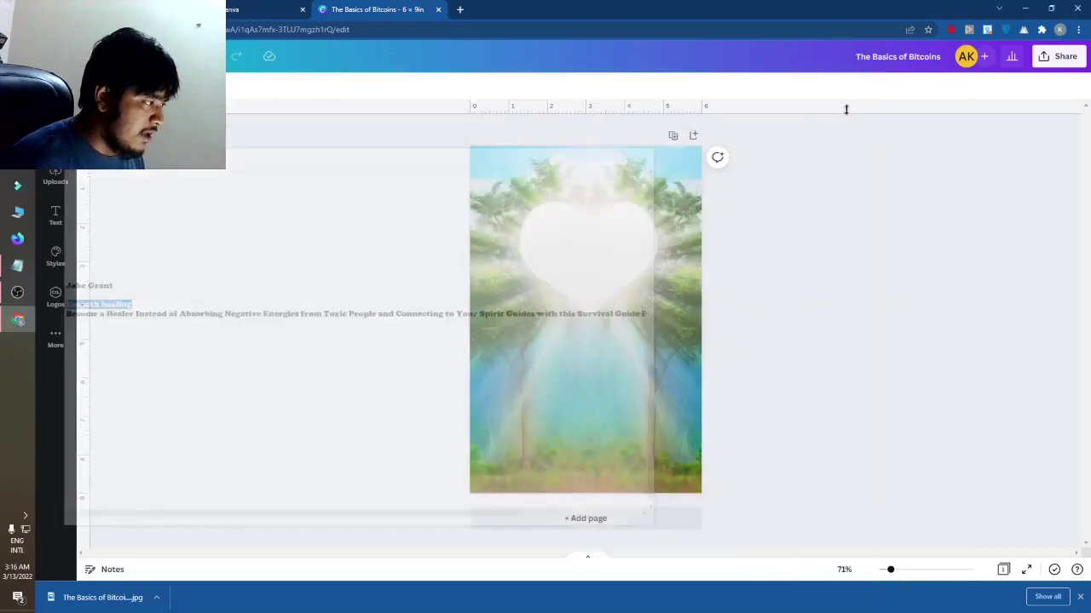
- Add a heading reading just 'Empath' and move it to the top, above the heart
left_click(54, 213)
left_click(136, 146)
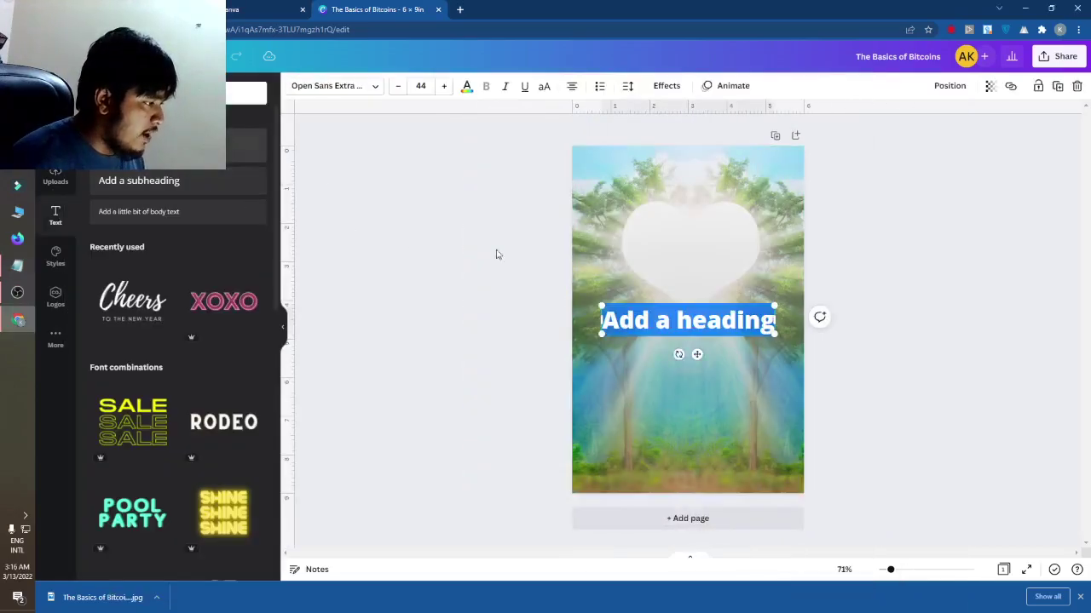
key("ctrl+v")
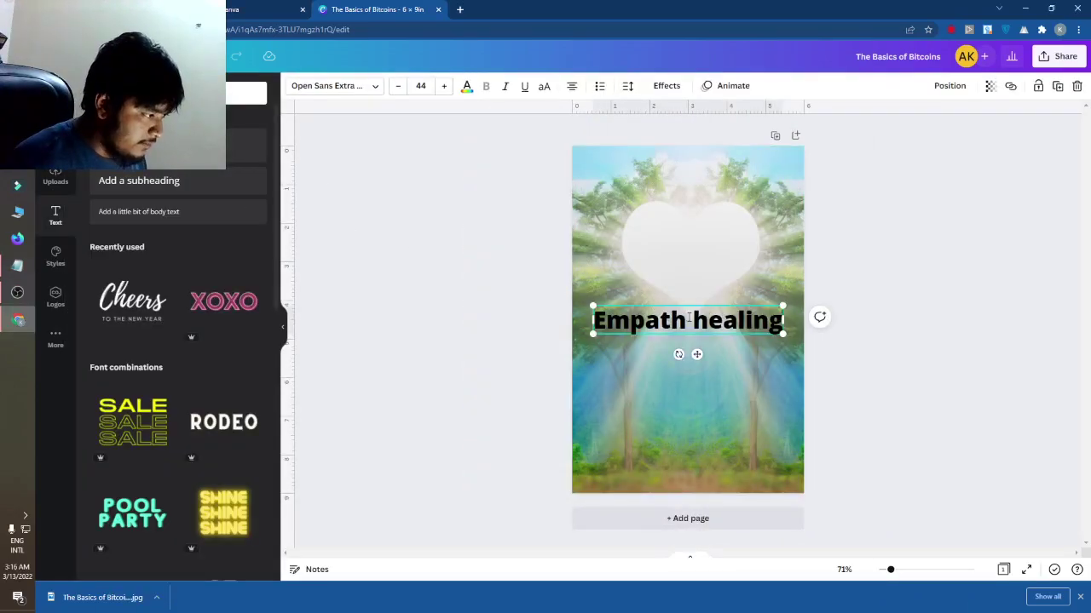
left_click_drag(692, 321, 783, 322)
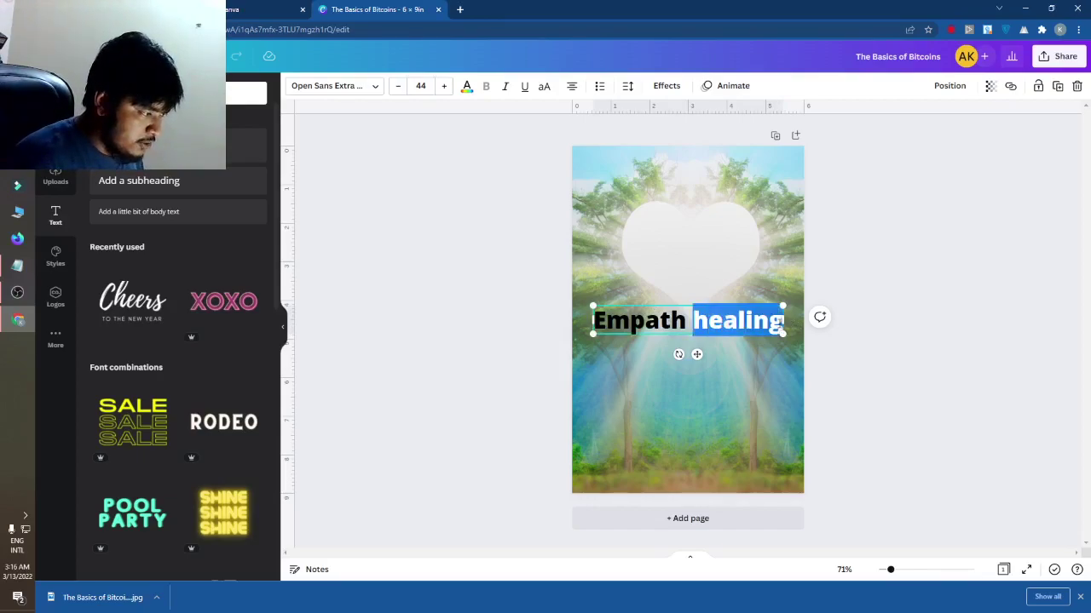
key("BackSpace")
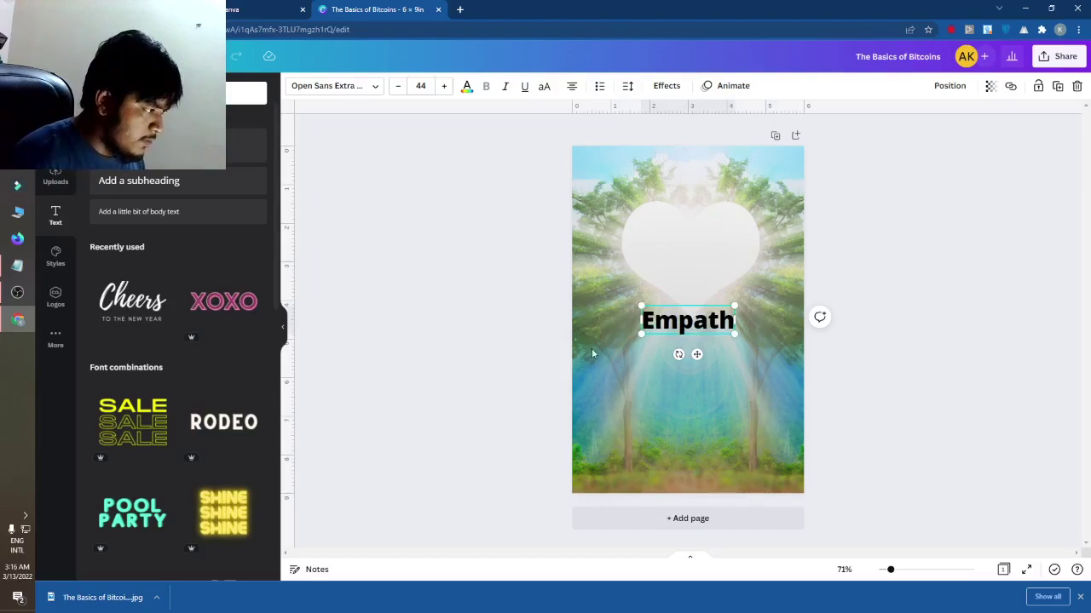
left_click(691, 339)
left_click(694, 324)
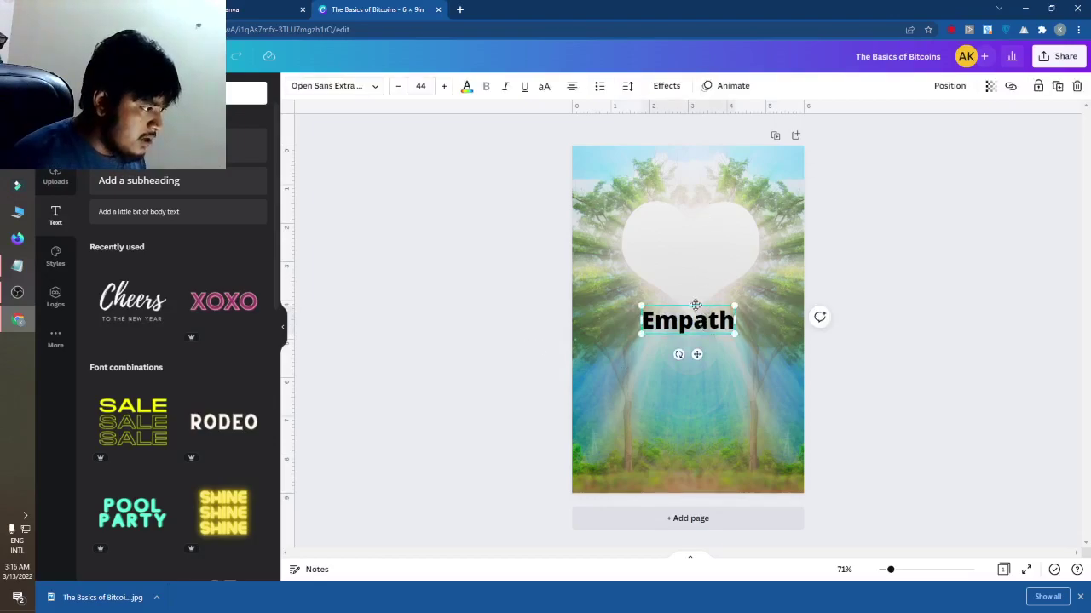
left_click_drag(699, 325, 695, 188)
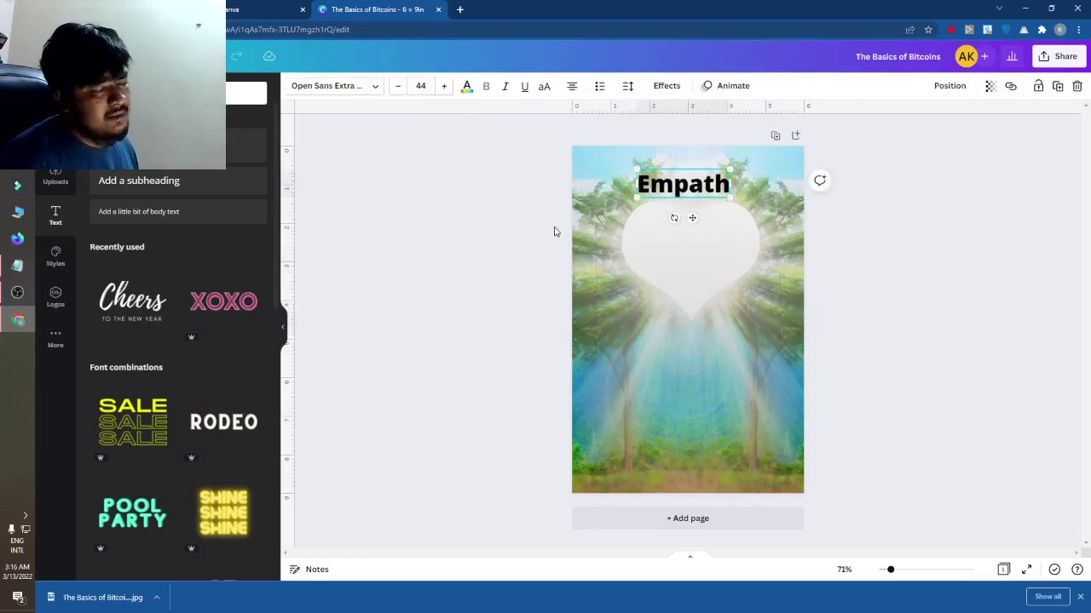
- Add a second heading 'healing' and place it on the heart below Empath
left_click(383, 275)
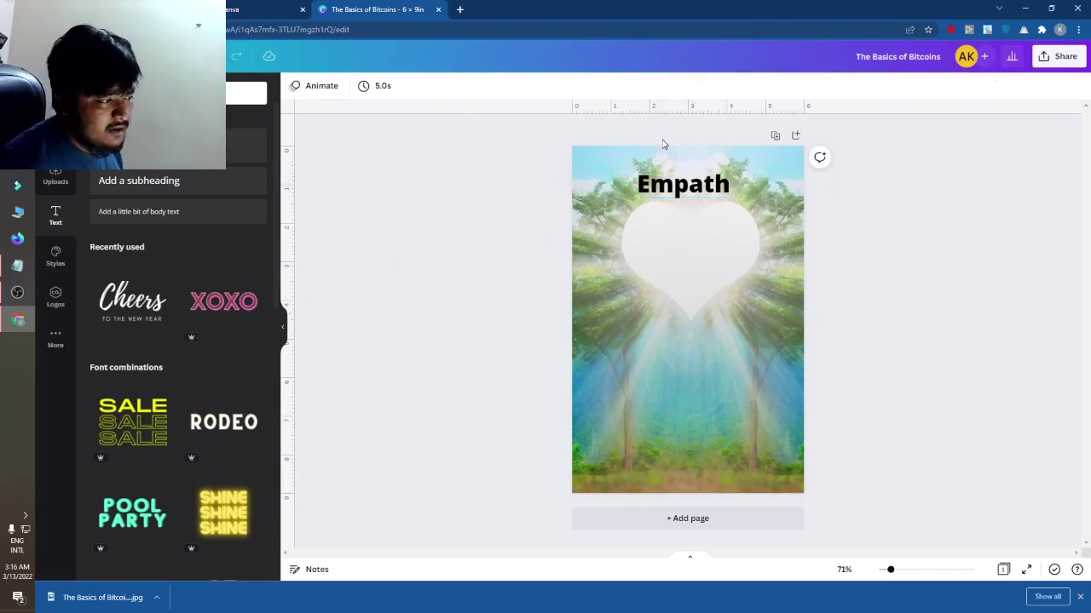
left_click(681, 184)
left_click_drag(682, 183, 681, 189)
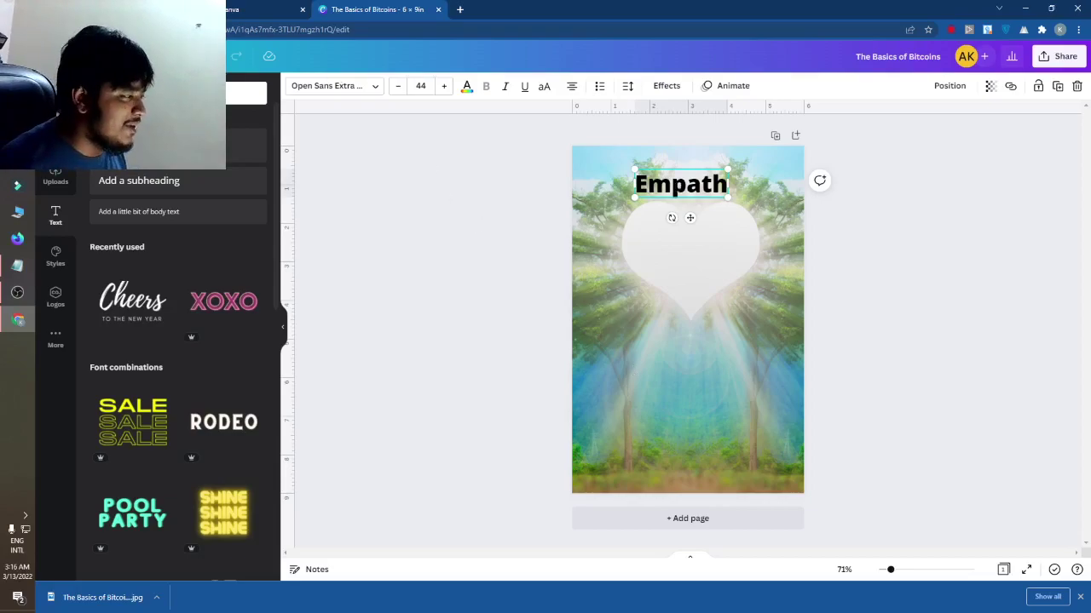
left_click(247, 145)
type("healing")
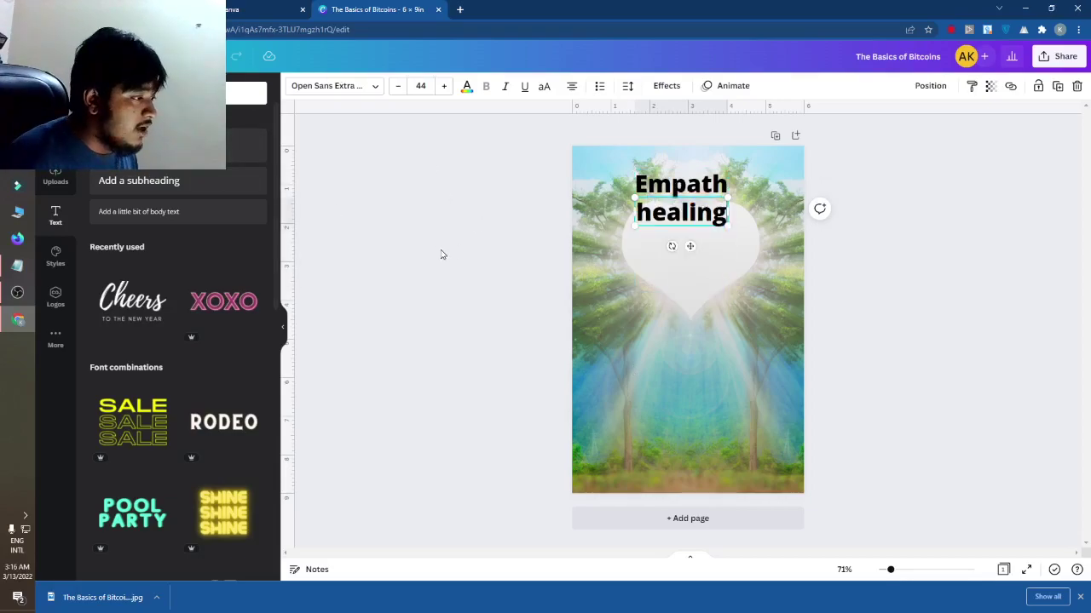
left_click(441, 252)
left_click_drag(721, 214, 709, 277)
- Enlarge the Empath heading to font size 90.7
left_click(698, 196)
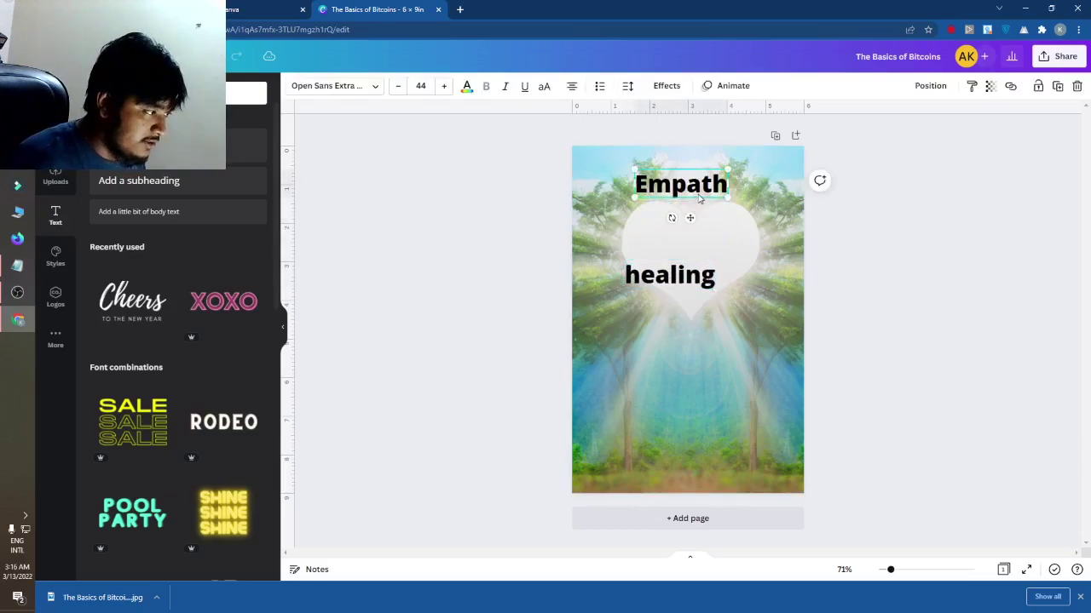
left_click_drag(726, 198, 779, 215)
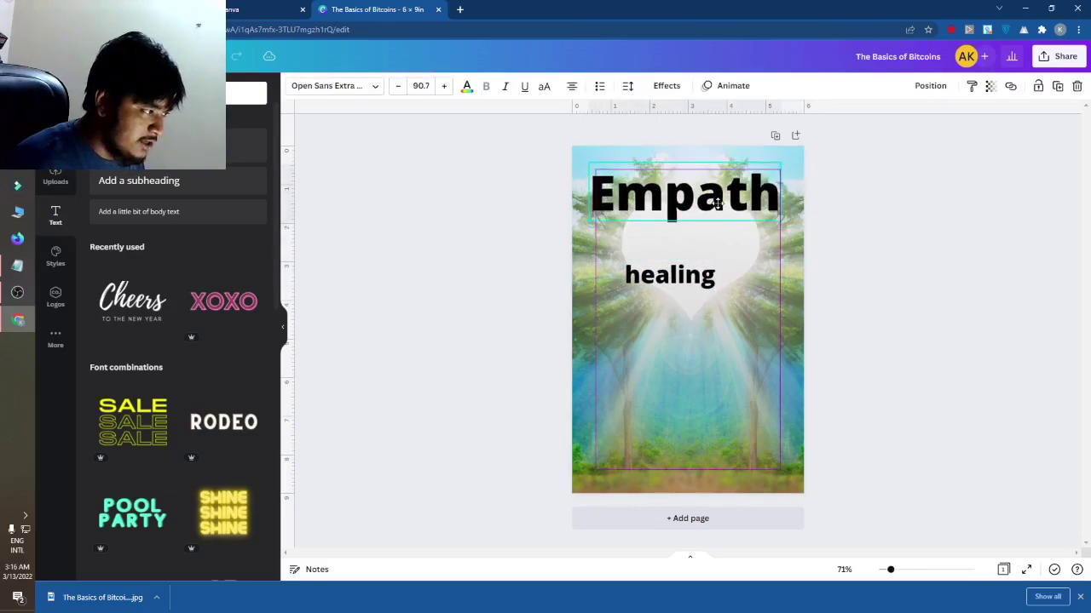
left_click(338, 87)
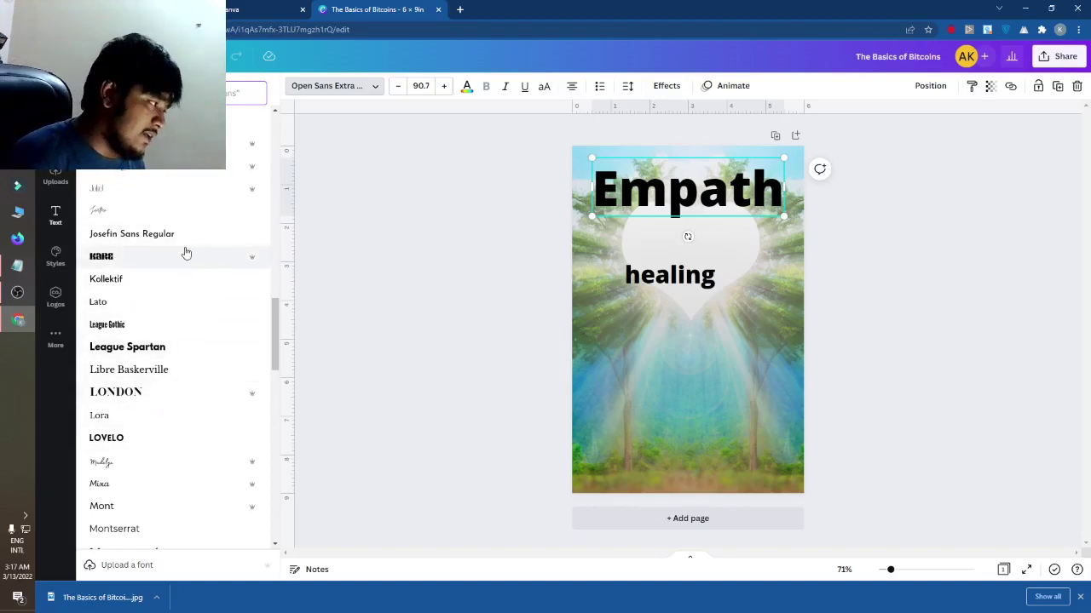
- Try several fonts on EMPATH, settle on Sunborn, then enlarge and centre it
left_click(157, 143)
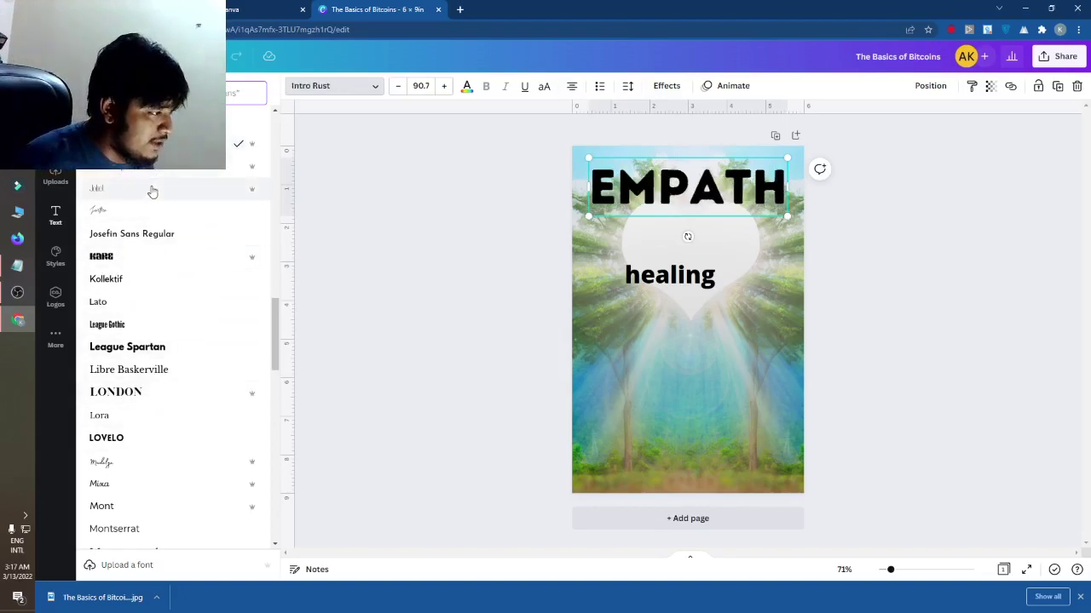
left_click(160, 255)
scroll(167, 303, "down", 3)
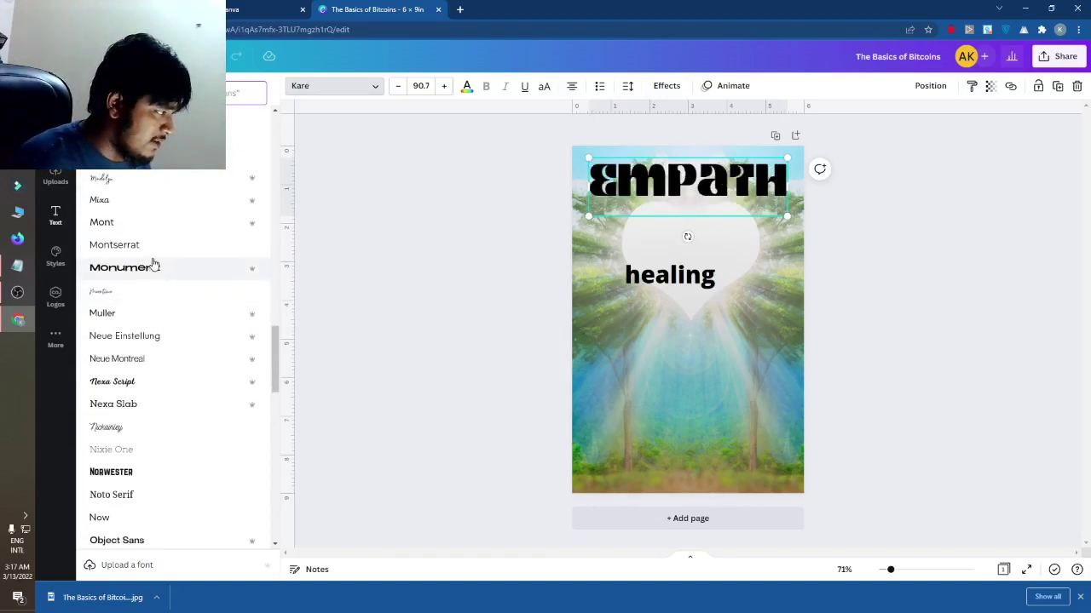
left_click(149, 317)
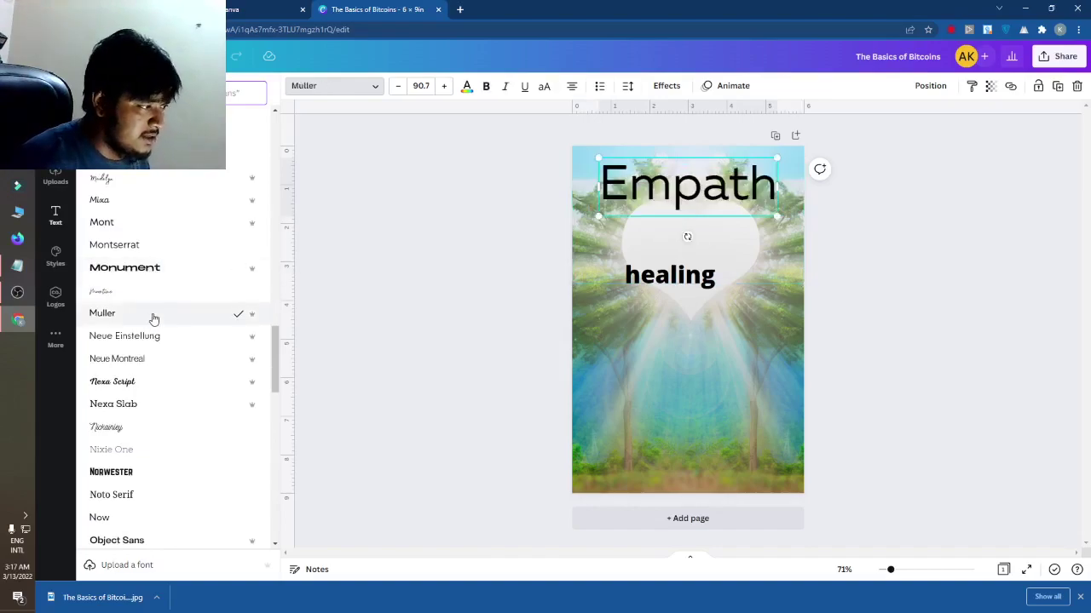
left_click(132, 295)
scroll(143, 383, "down", 1)
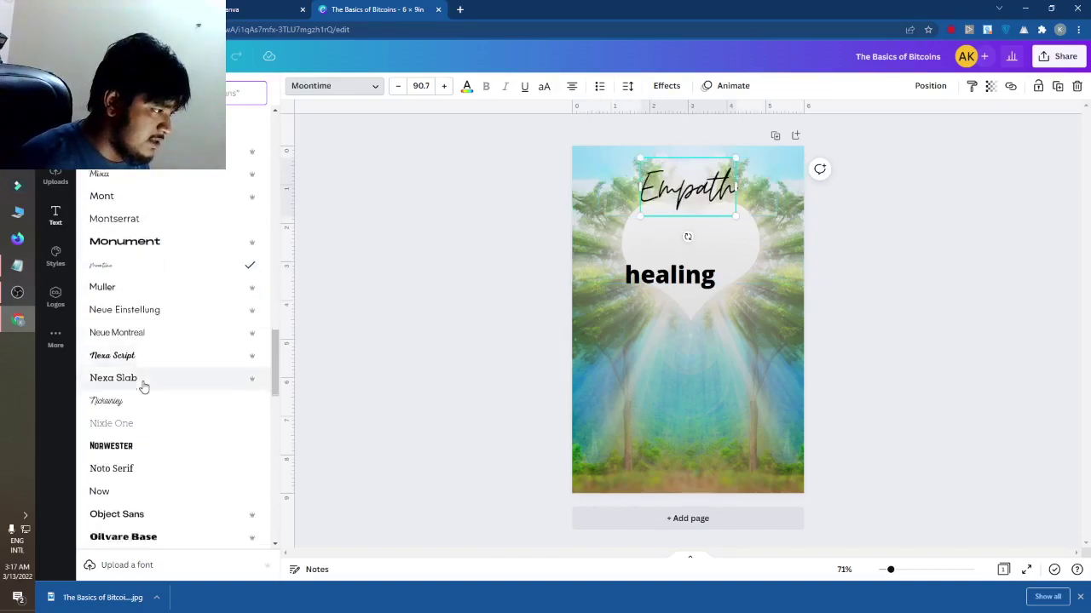
scroll(143, 383, "down", 8)
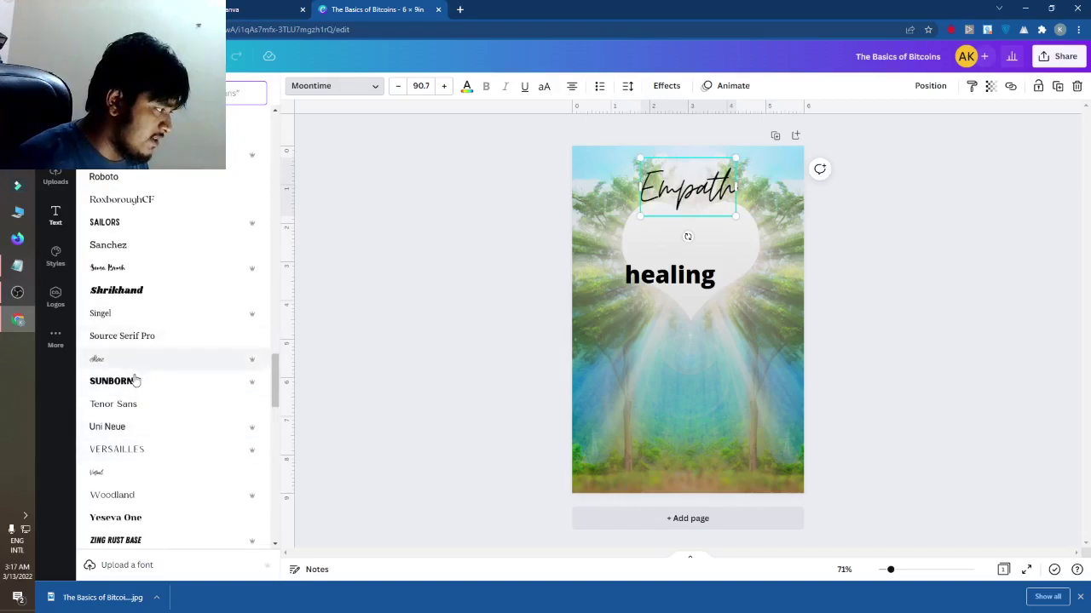
left_click(135, 381)
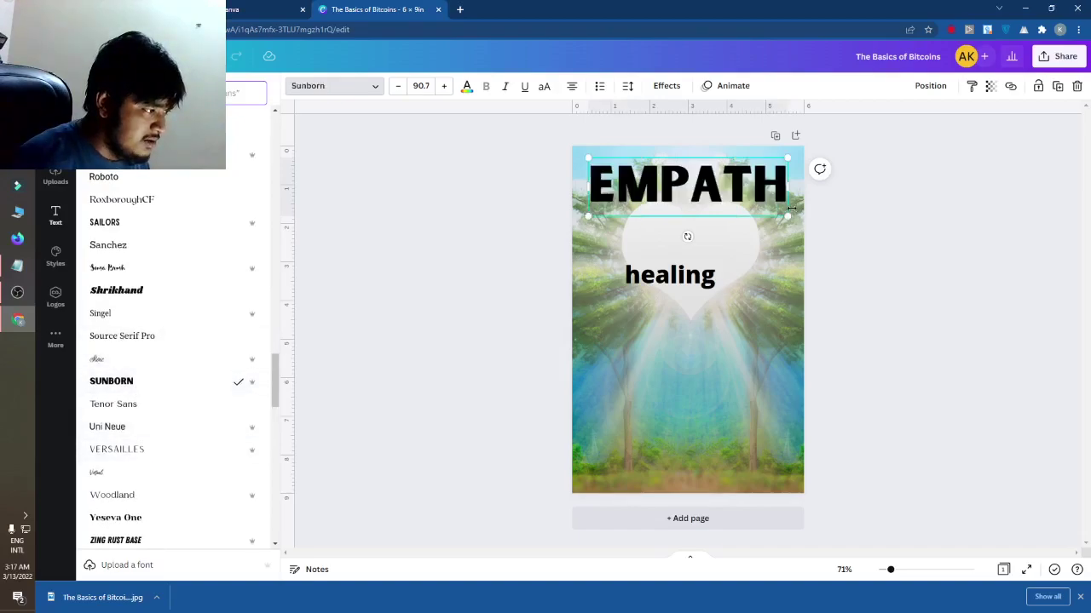
left_click_drag(790, 216, 761, 202)
left_click(498, 294)
- Set HEALING in the Sailors font, enlarged to EMPATH's width and centred beneath it
left_click(678, 280)
mouse_move(678, 279)
left_mouse_down()
mouse_move(670, 238)
mouse_move(796, 274)
left_mouse_up()
mouse_move(743, 246)
left_mouse_down()
mouse_move(726, 262)
mouse_move(723, 294)
mouse_move(724, 210)
mouse_move(722, 224)
left_mouse_up()
left_click(367, 86)
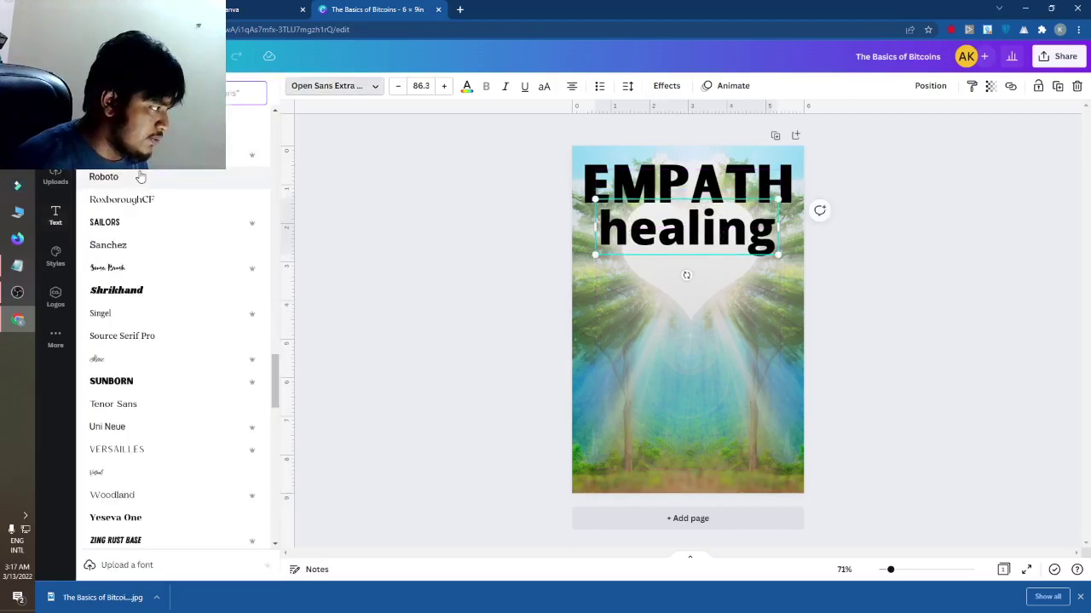
left_click(155, 224)
mouse_move(775, 257)
left_mouse_down()
mouse_move(818, 275)
mouse_move(803, 269)
left_mouse_up()
left_click_drag(760, 240, 776, 236)
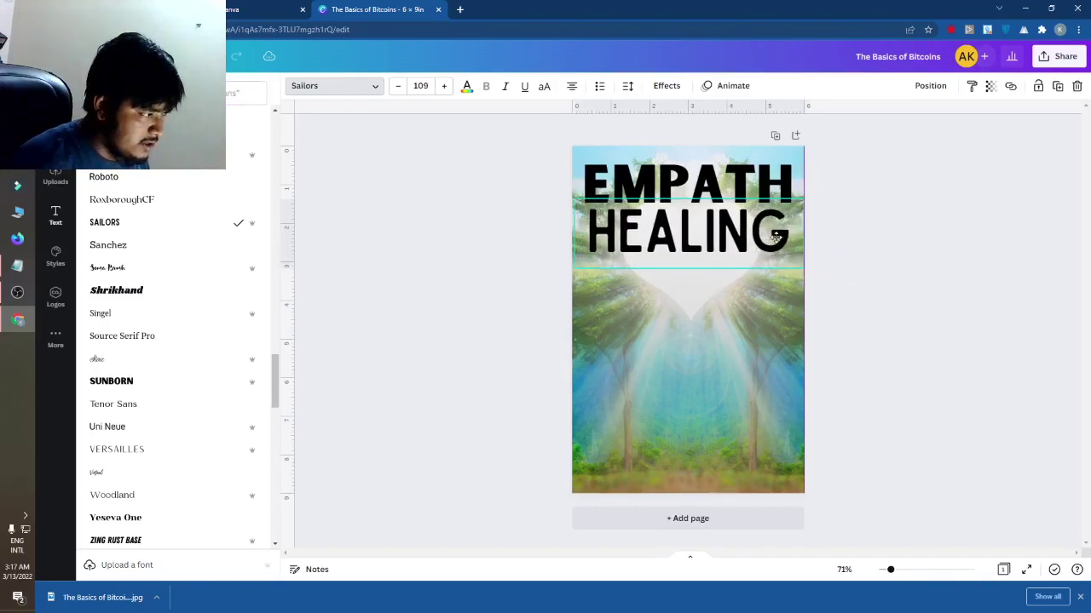
- Lower both the HEALING and EMPATH title lines slightly on the cover
left_click(467, 317)
left_click_drag(694, 263, 692, 276)
left_click_drag(612, 199, 586, 220)
left_click(493, 258)
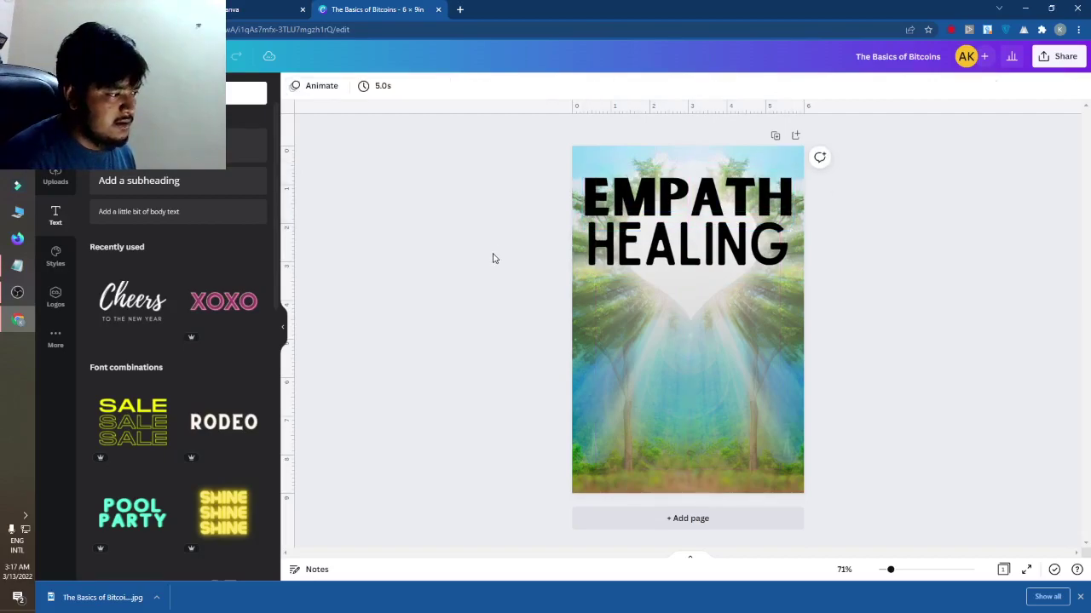
left_click(656, 247)
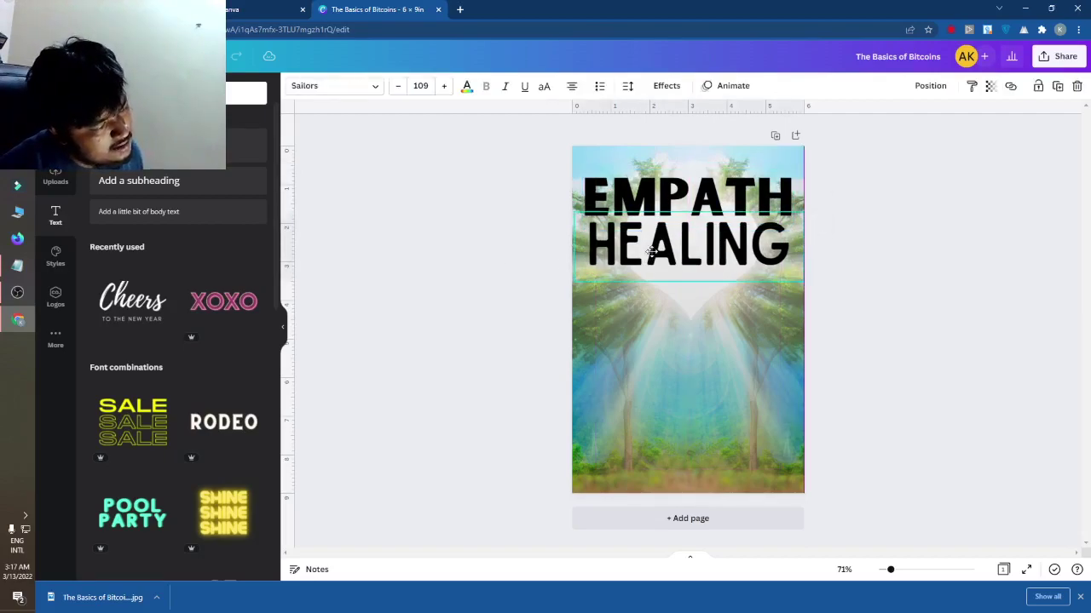
- Copy the full subtitle line beginning 'Become a Healer' from the WordPad notes
left_click(453, 296)
left_click(18, 265)
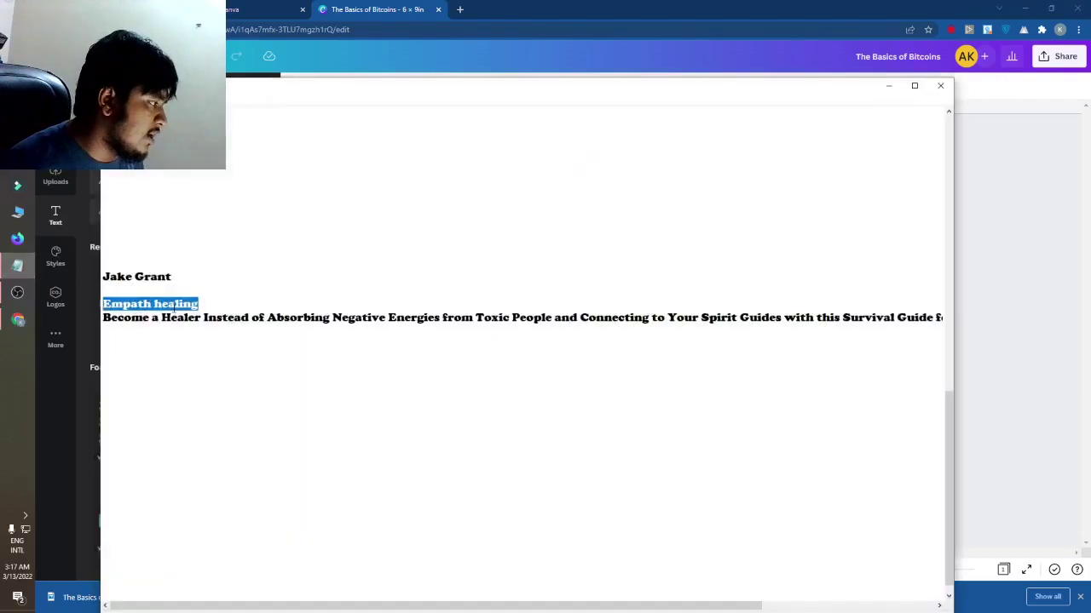
left_click(104, 317)
key("shift+End")
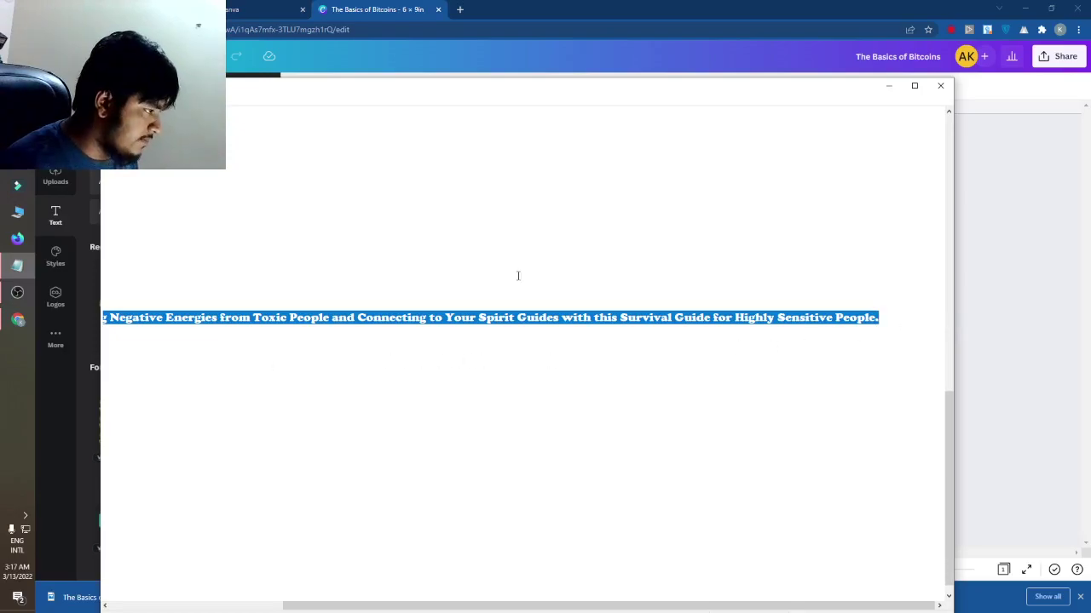
left_click(888, 85)
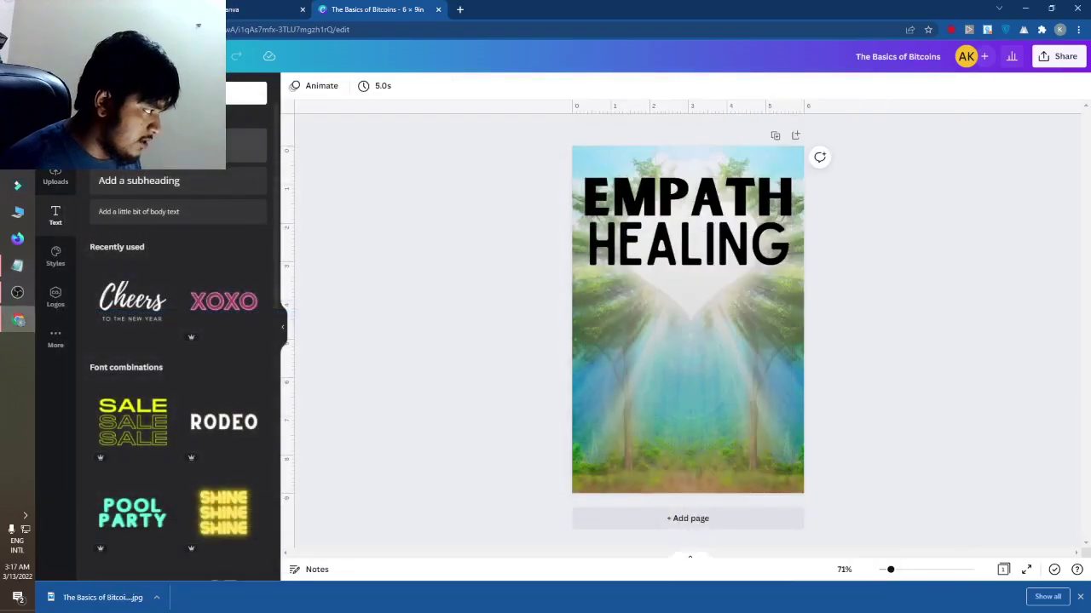
- Paste the subtitle, remove the period after 'Sensitive People', and widen its box
key("ctrl+v")
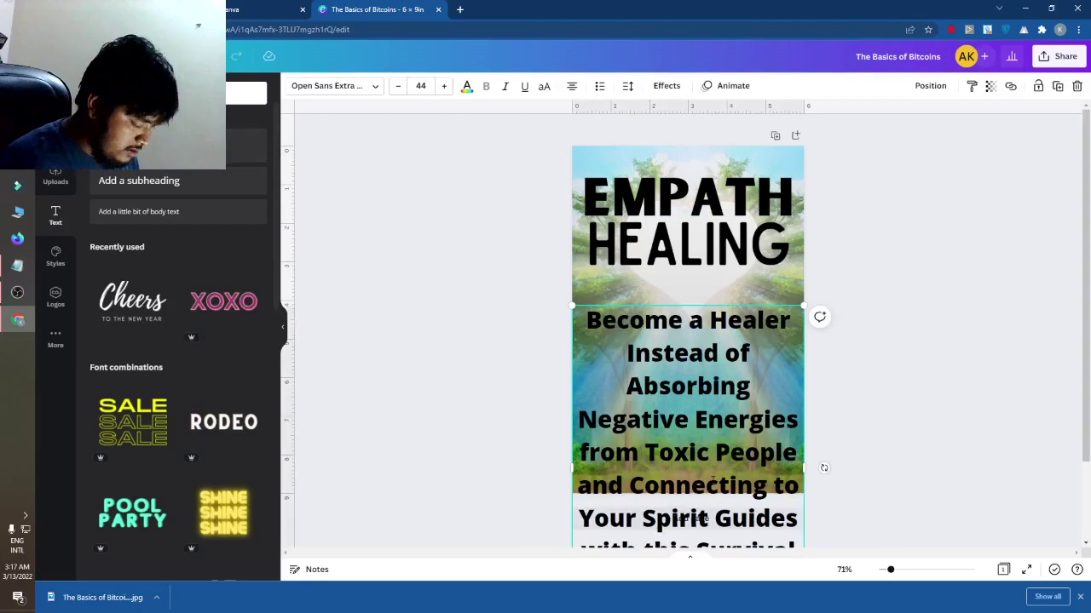
scroll(772, 468, "down", 2)
key("BackSpace")
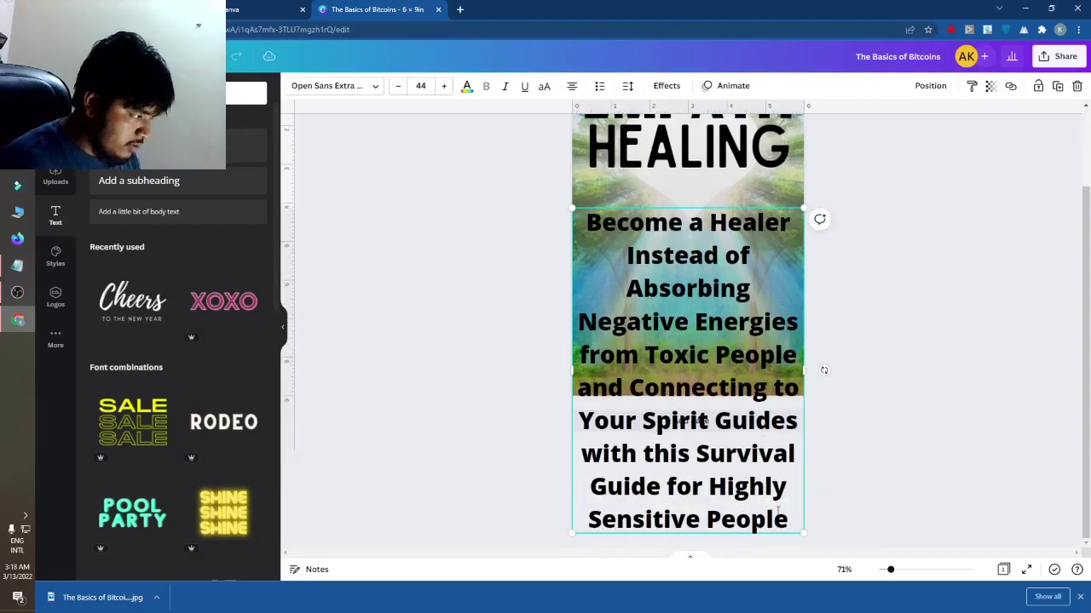
left_click_drag(807, 388, 1080, 387)
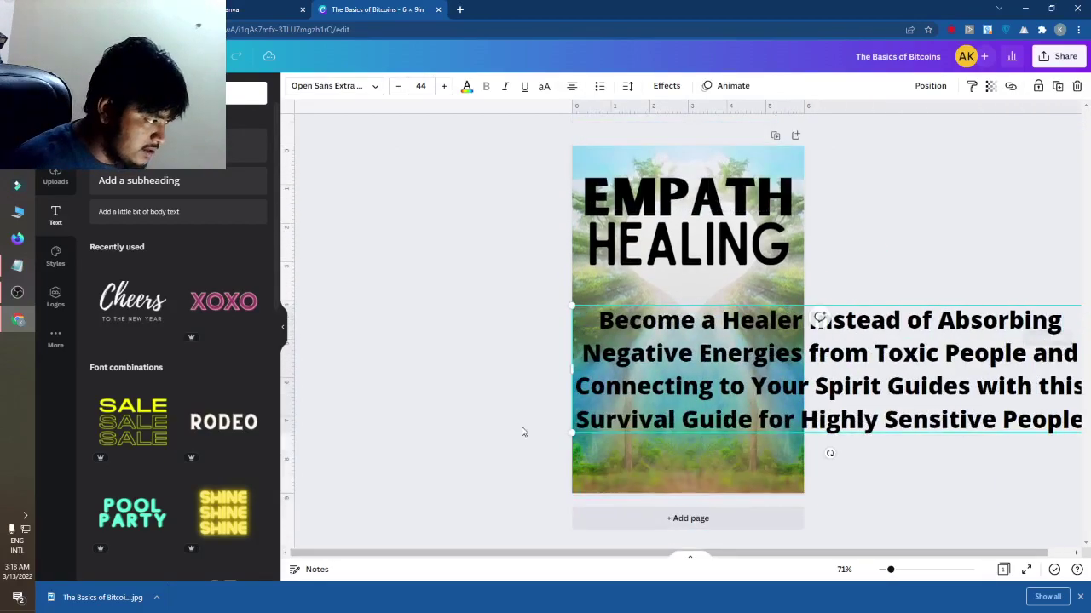
left_click_drag(569, 366, 295, 366)
left_click(881, 457)
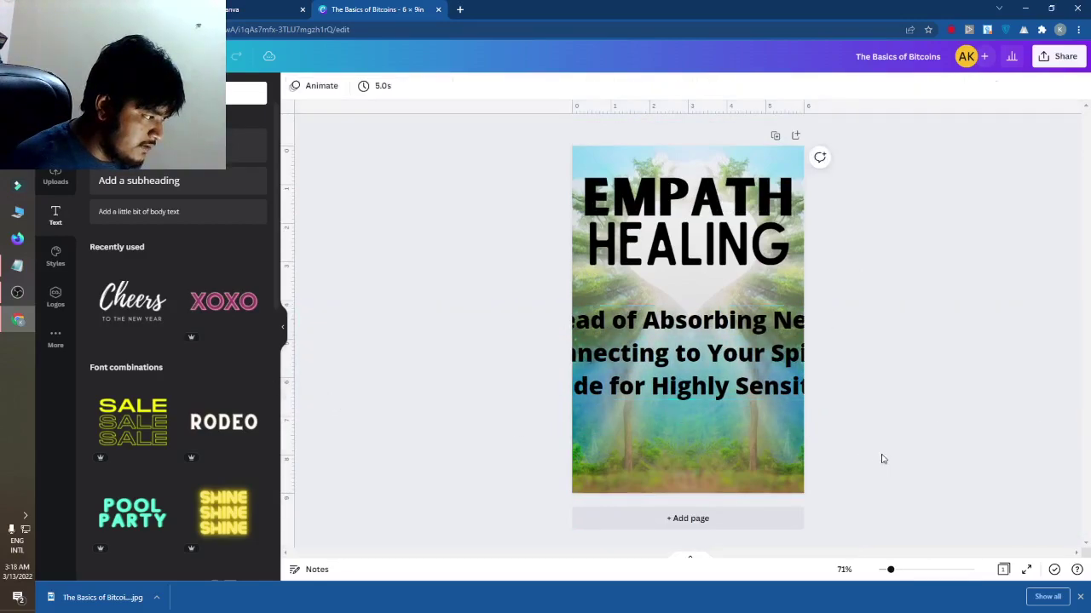
- Shrink the subtitle text to about size 15 and move it lower on the cover
left_click(706, 360)
left_click_drag(707, 360, 368, 381)
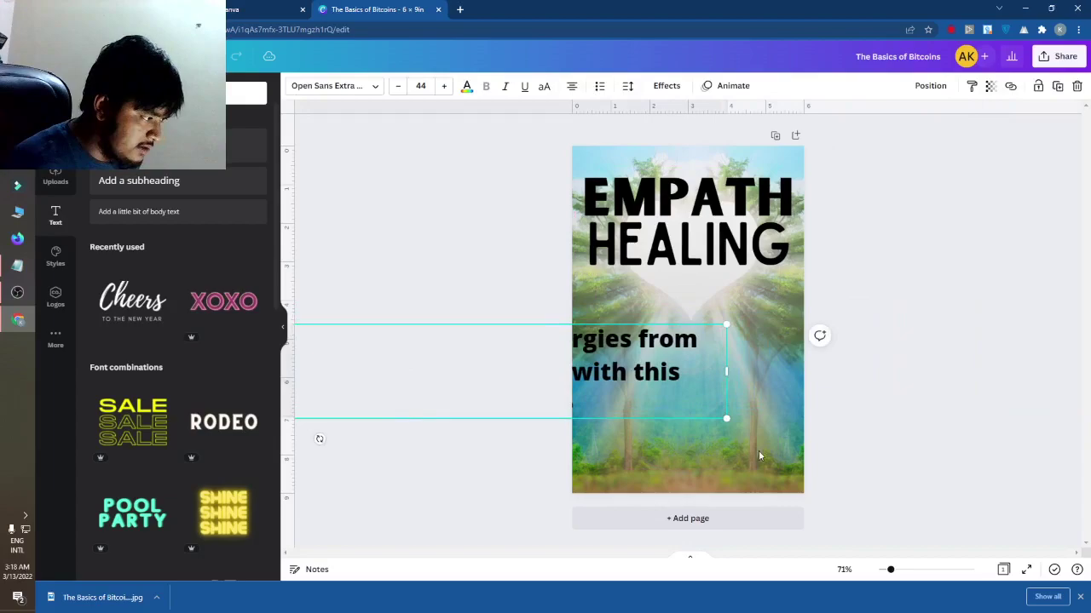
left_click_drag(725, 419, 989, 352)
left_click_drag(989, 395, 694, 361)
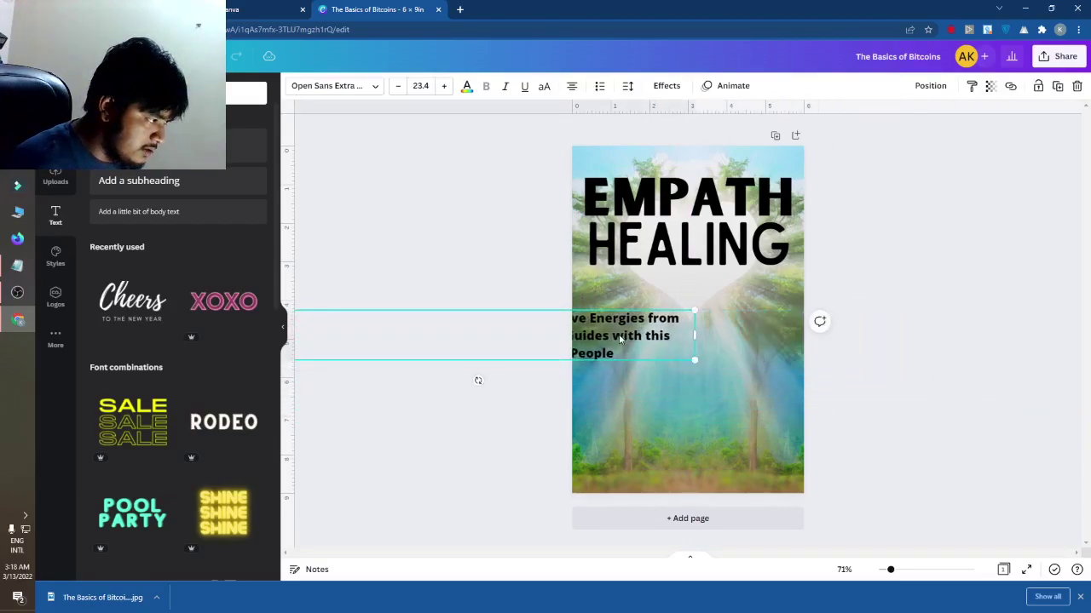
left_click_drag(631, 341, 816, 376)
left_click_drag(887, 392, 733, 374)
- Centre the subtitle as three lines within the page, near the bottom
left_click(455, 309)
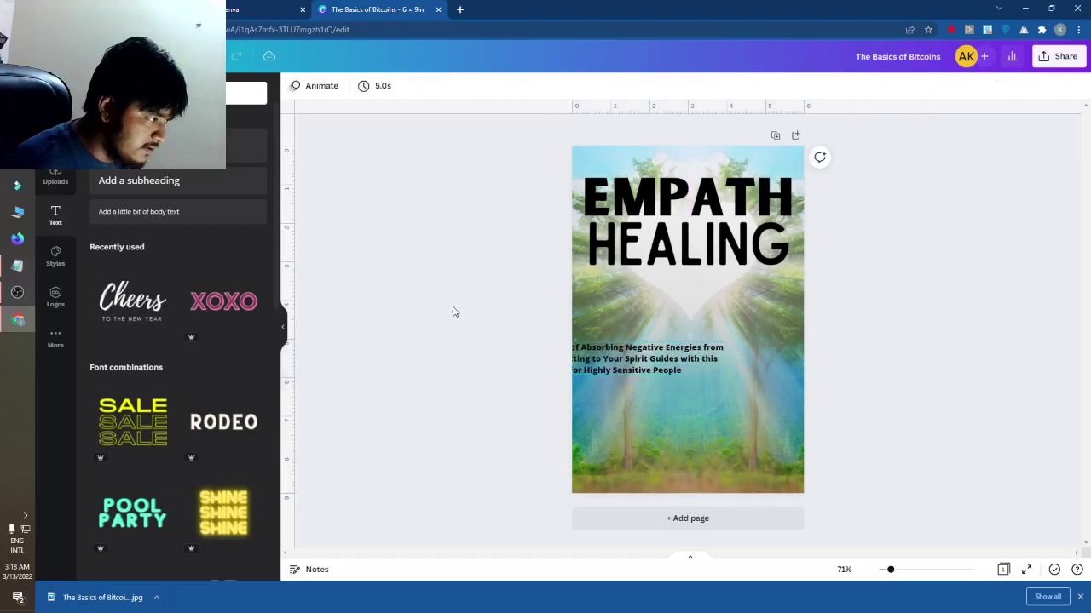
left_click(637, 358)
left_click_drag(637, 358, 731, 285)
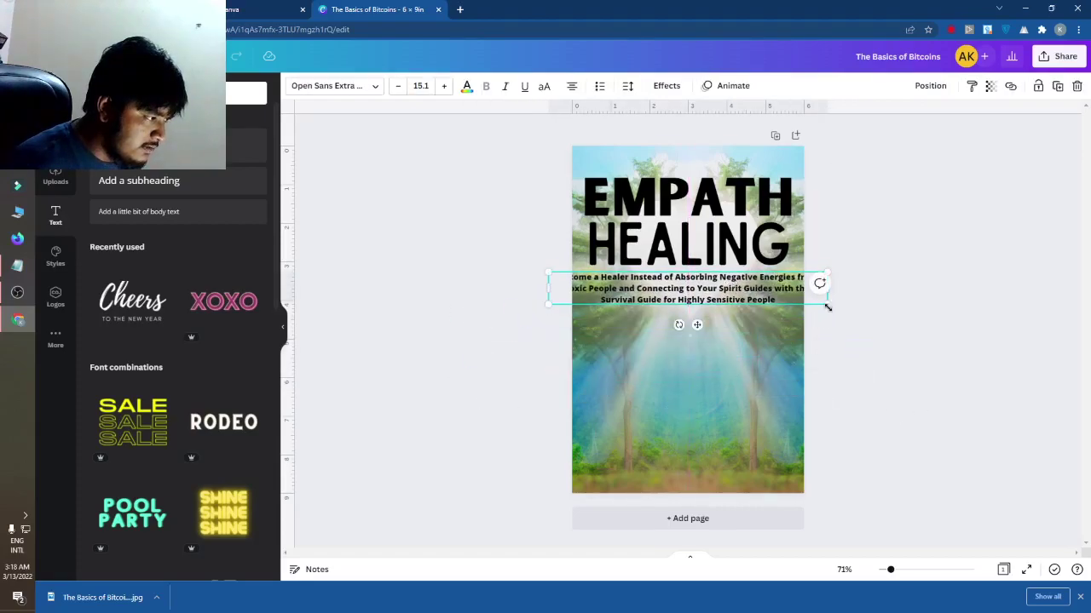
left_click_drag(827, 308, 762, 423)
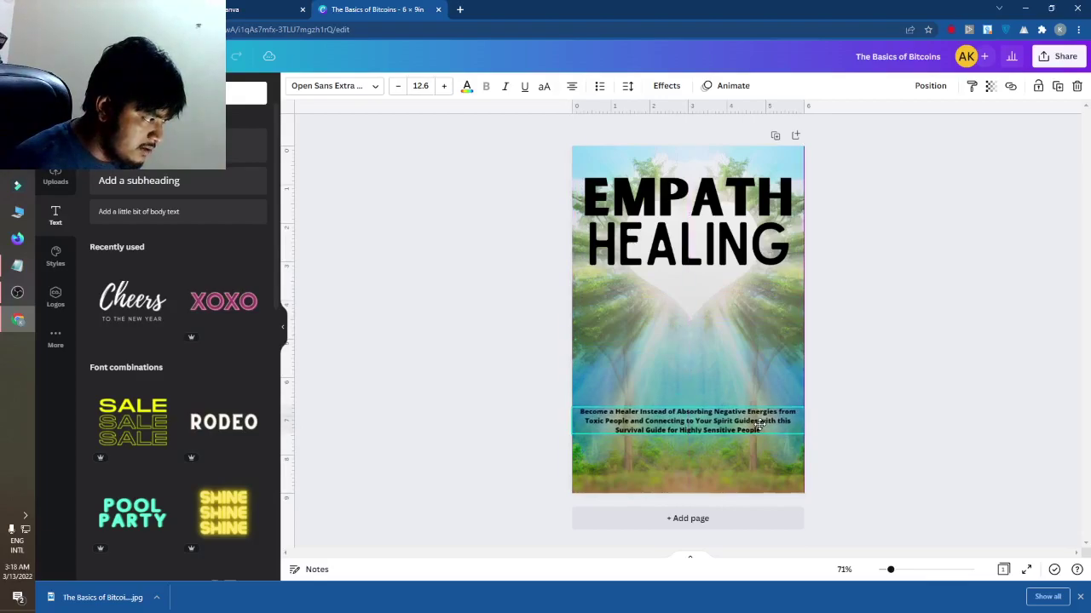
left_click(483, 431)
left_click_drag(659, 414, 659, 420)
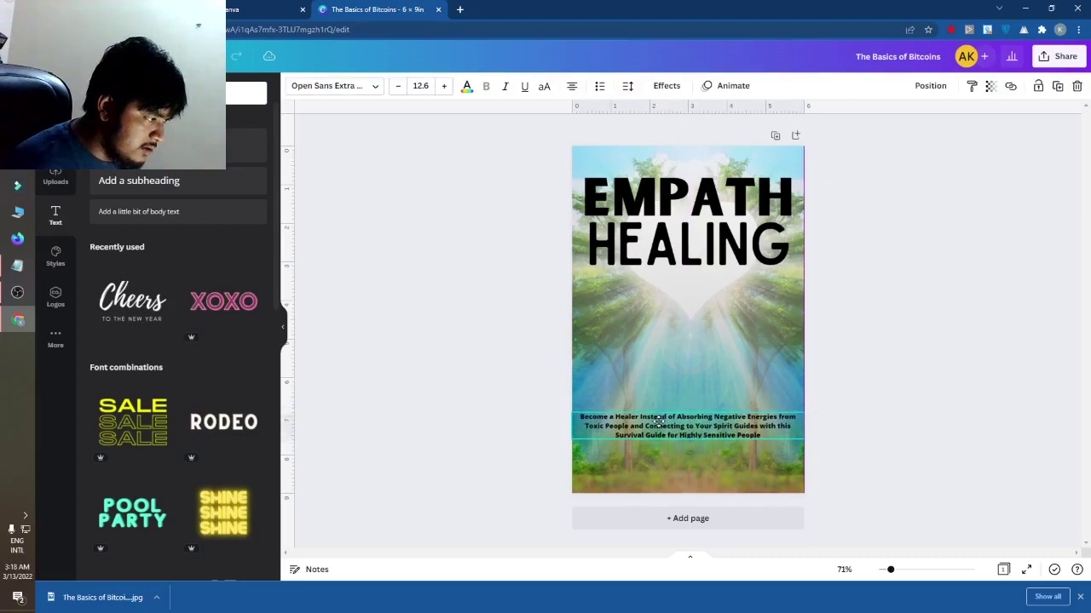
left_click(521, 414)
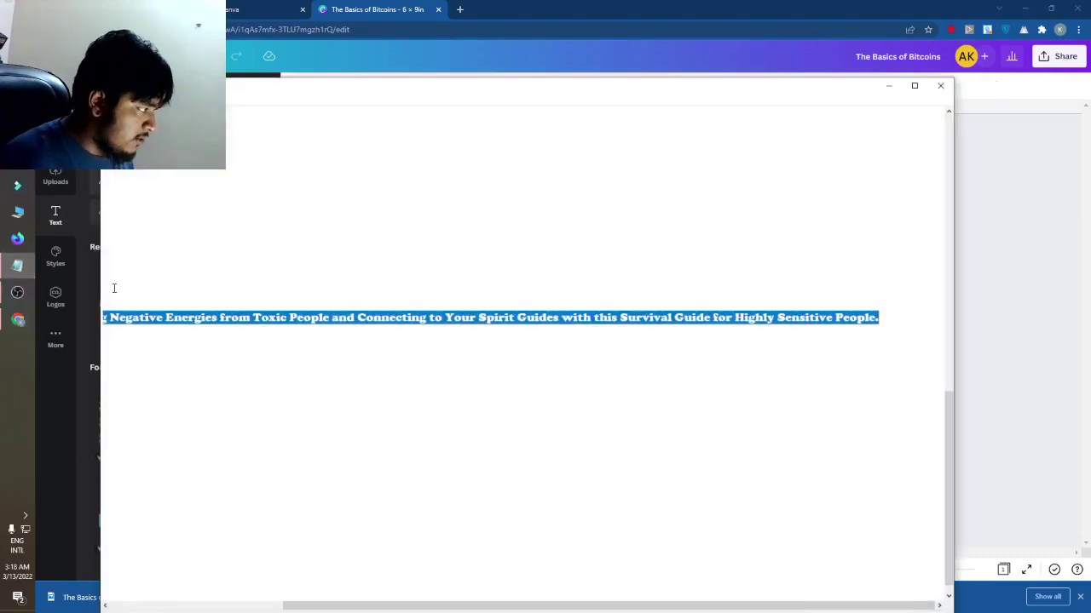
- Copy the author name line from the WordPad notes
left_click(111, 287)
left_click_drag(145, 276, 87, 285)
key("ctrl+c")
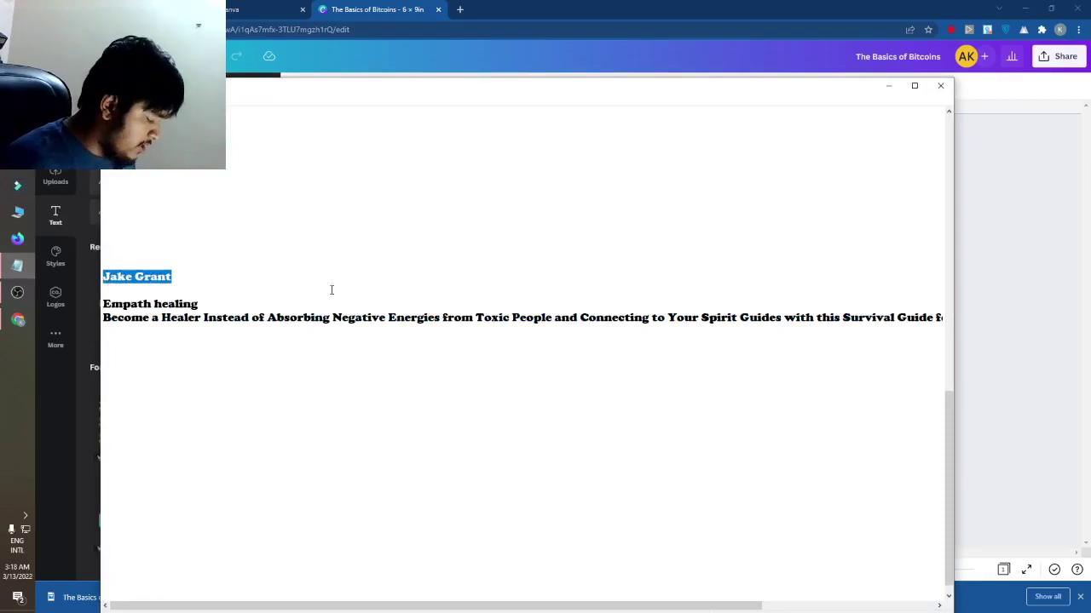
left_click(888, 86)
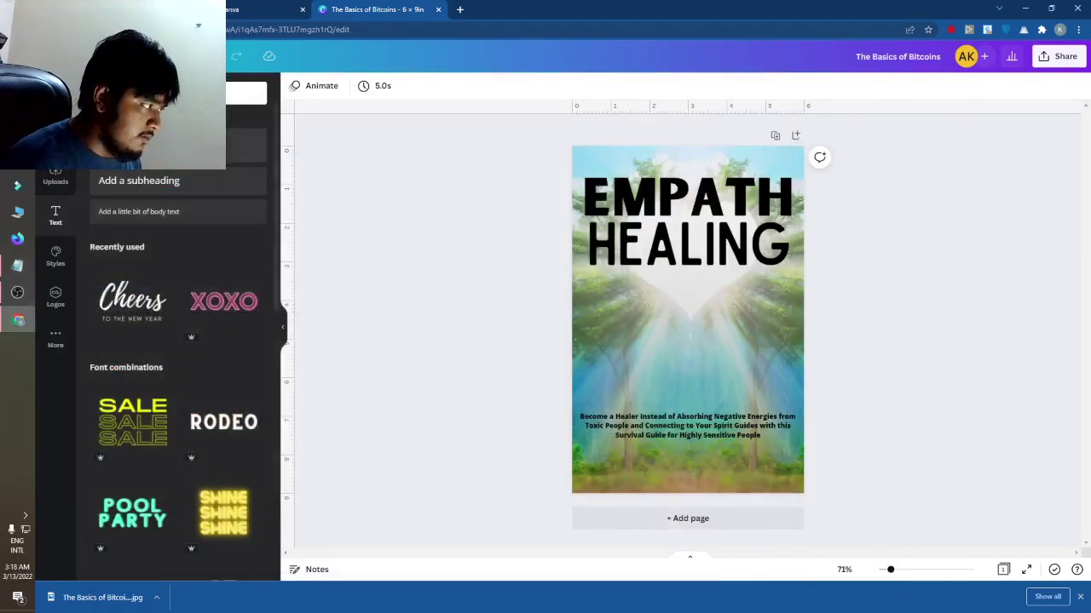
left_click(170, 145)
- Paste the author name below the subtitle and set it in the Sailors font
key("ctrl+v")
left_click(499, 300)
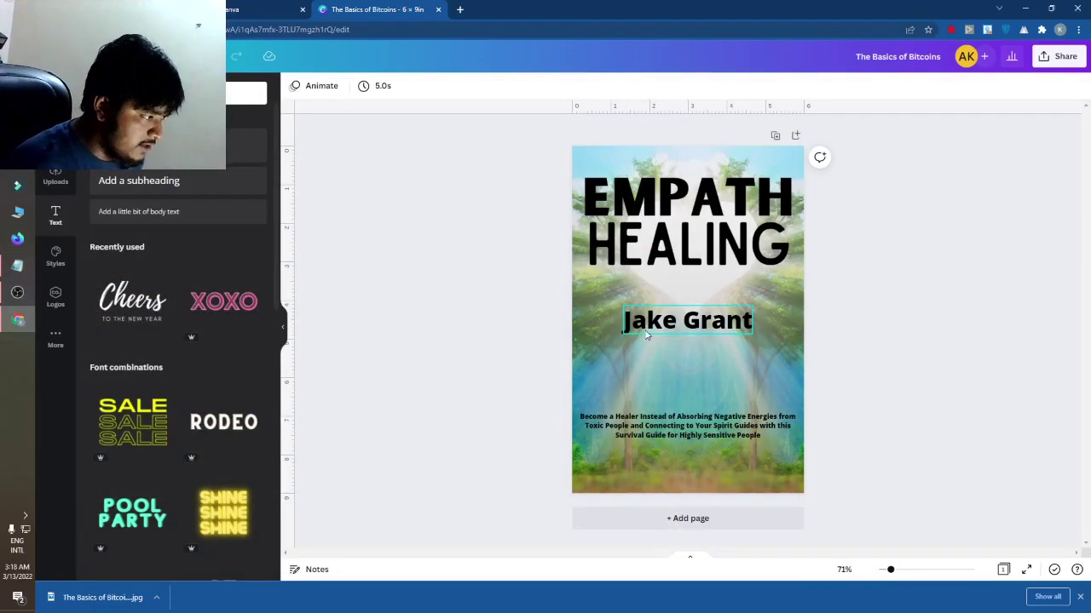
left_click_drag(645, 335, 646, 478)
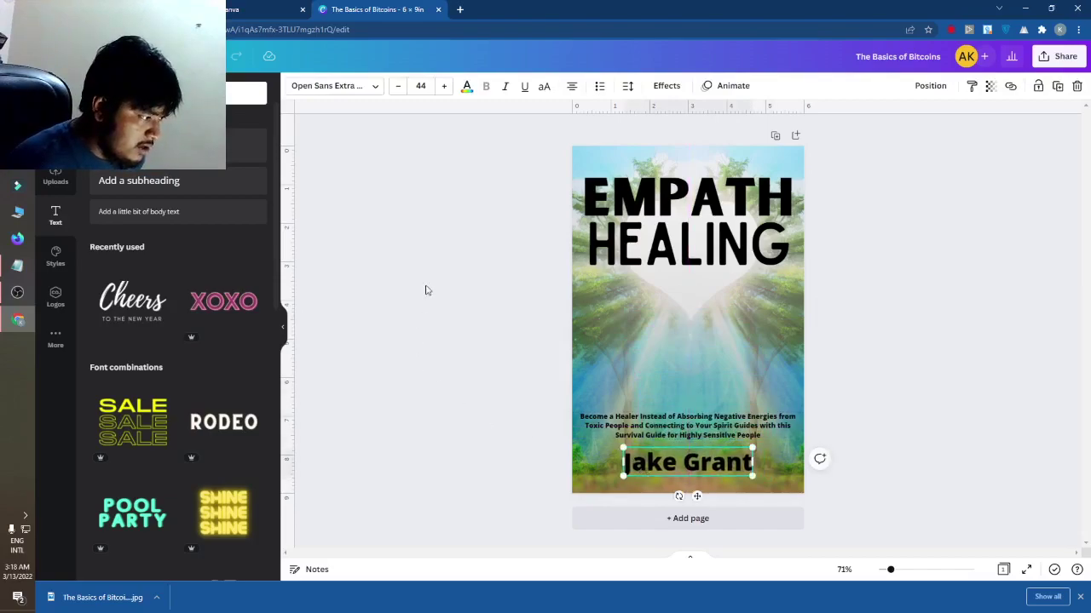
left_click(347, 93)
scroll(141, 222, "up", 10)
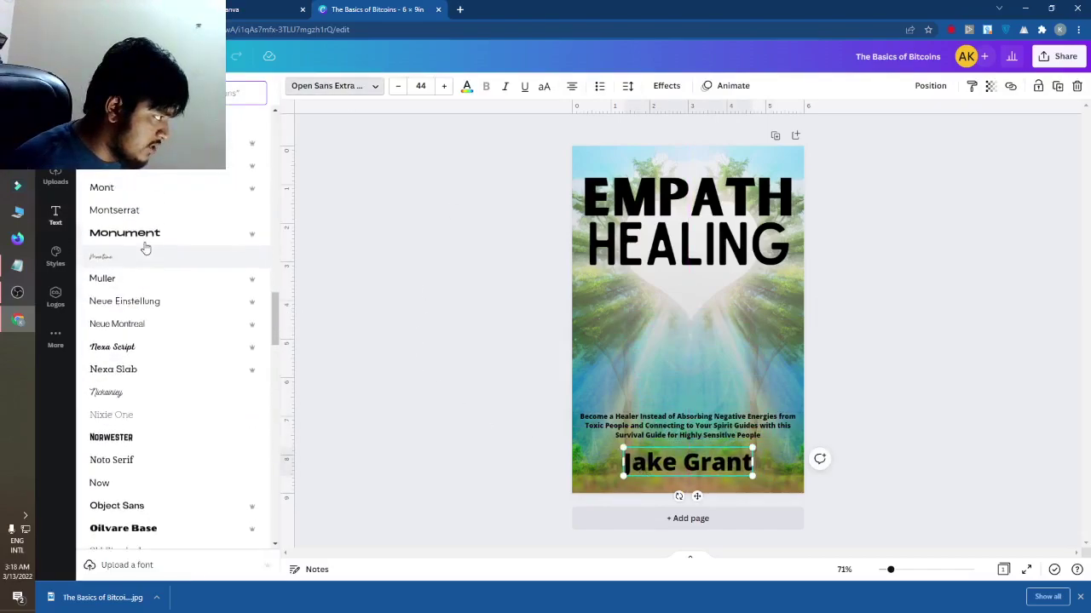
scroll(145, 247, "up", 15)
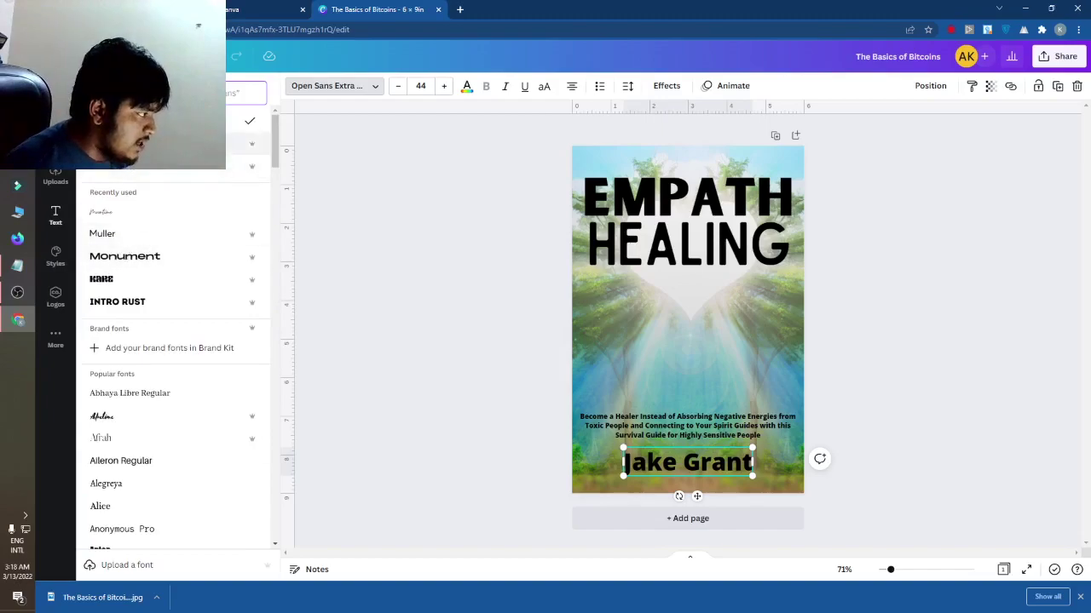
left_click(154, 144)
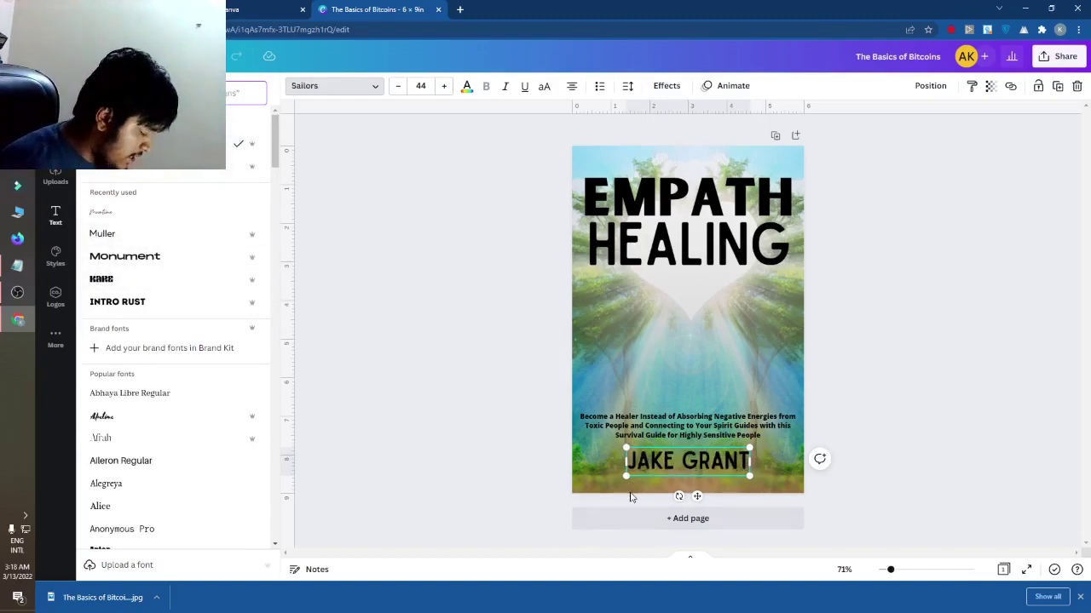
key("Down")
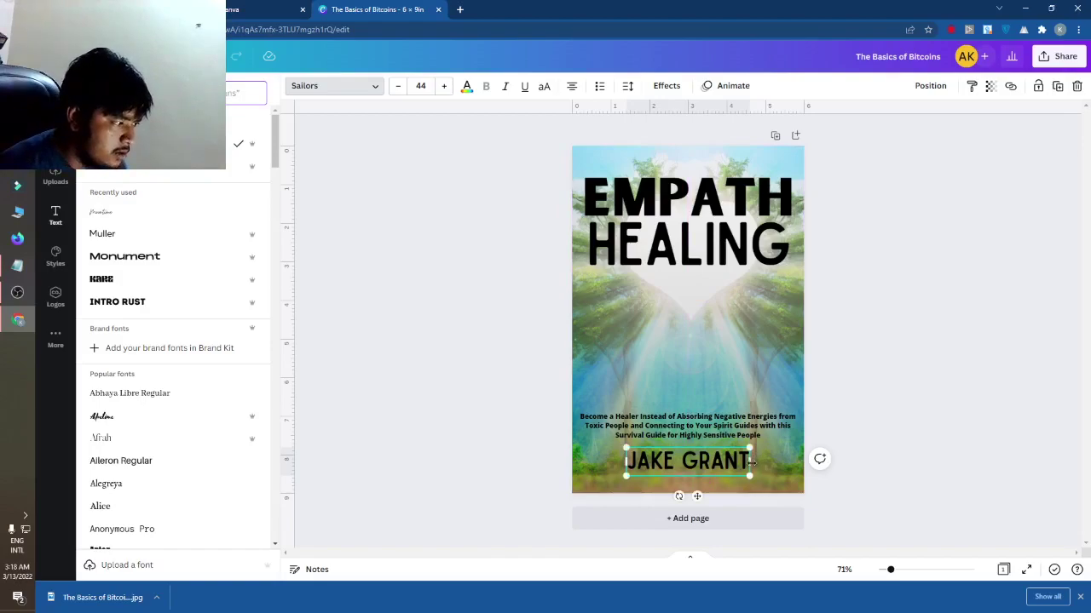
left_click_drag(752, 461, 753, 461)
- Increase the author name's letter spacing and centre it on one line along the bottom
left_click(628, 85)
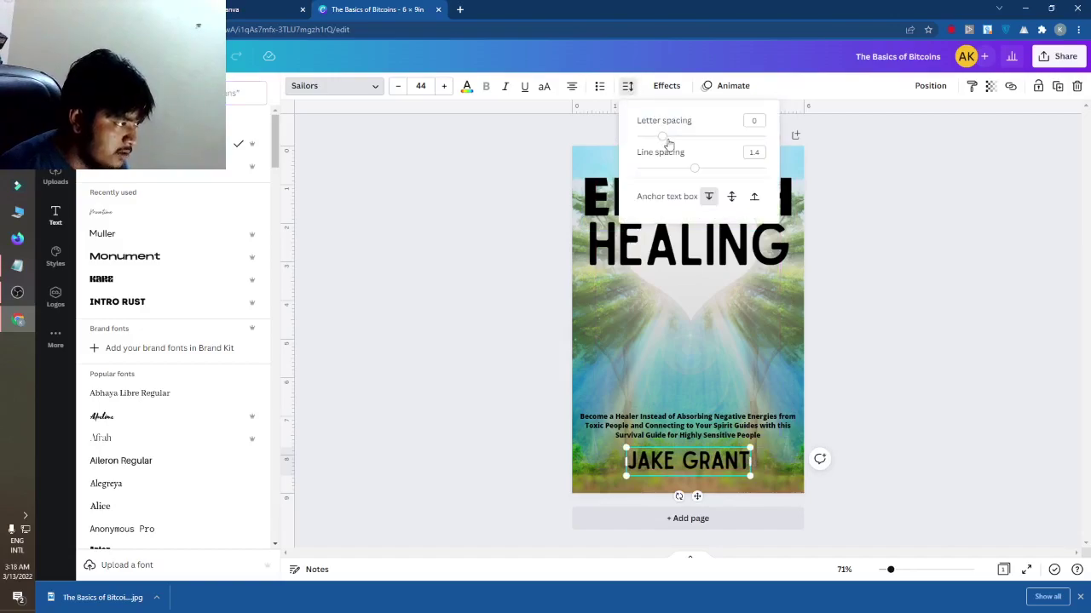
left_click_drag(666, 139, 707, 136)
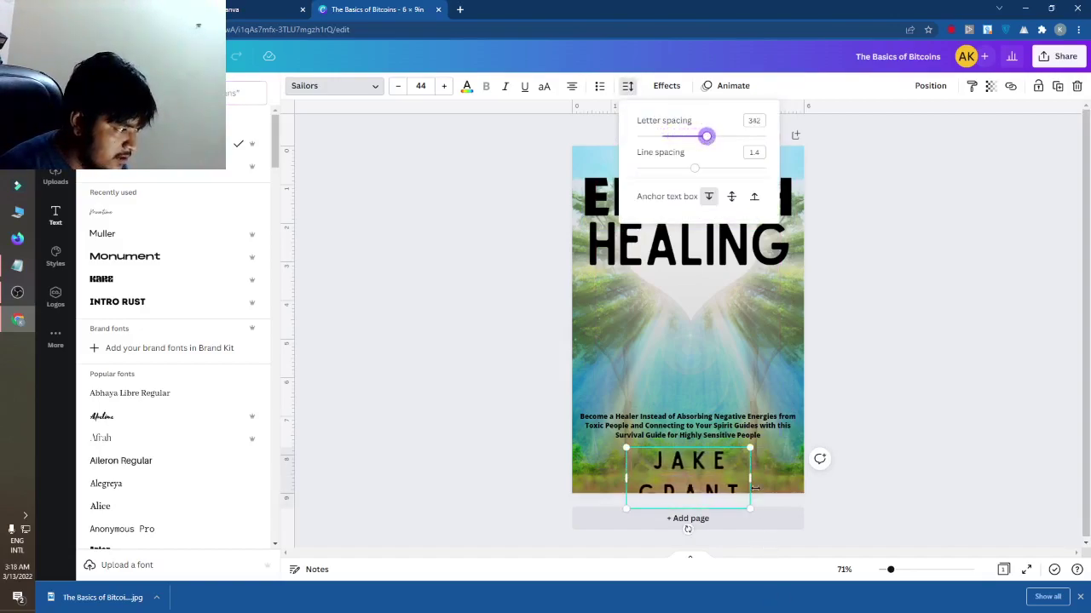
left_click_drag(750, 479, 893, 464)
left_click_drag(778, 467, 707, 475)
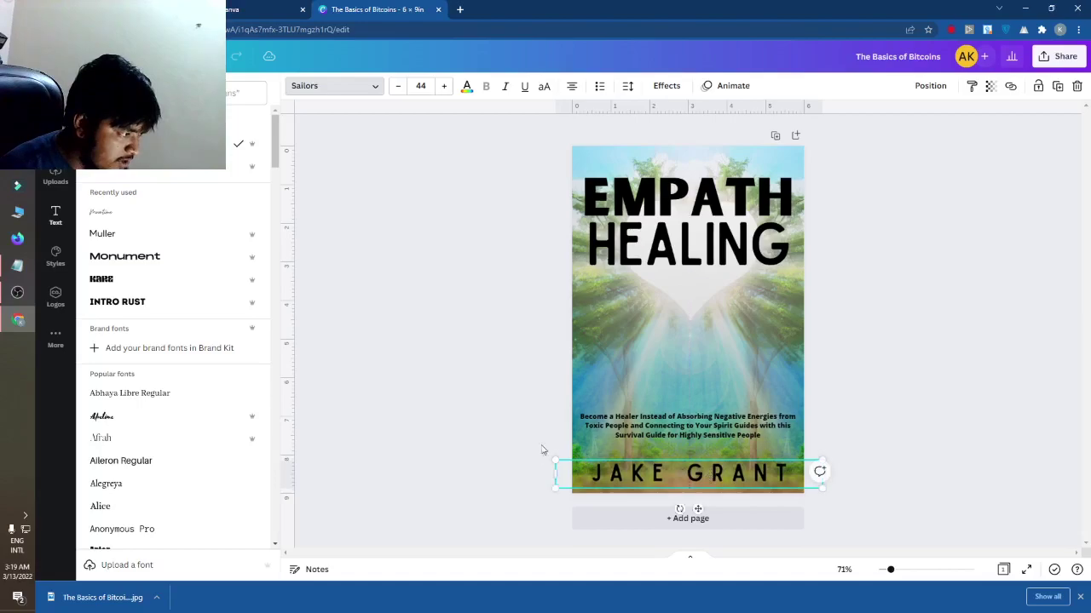
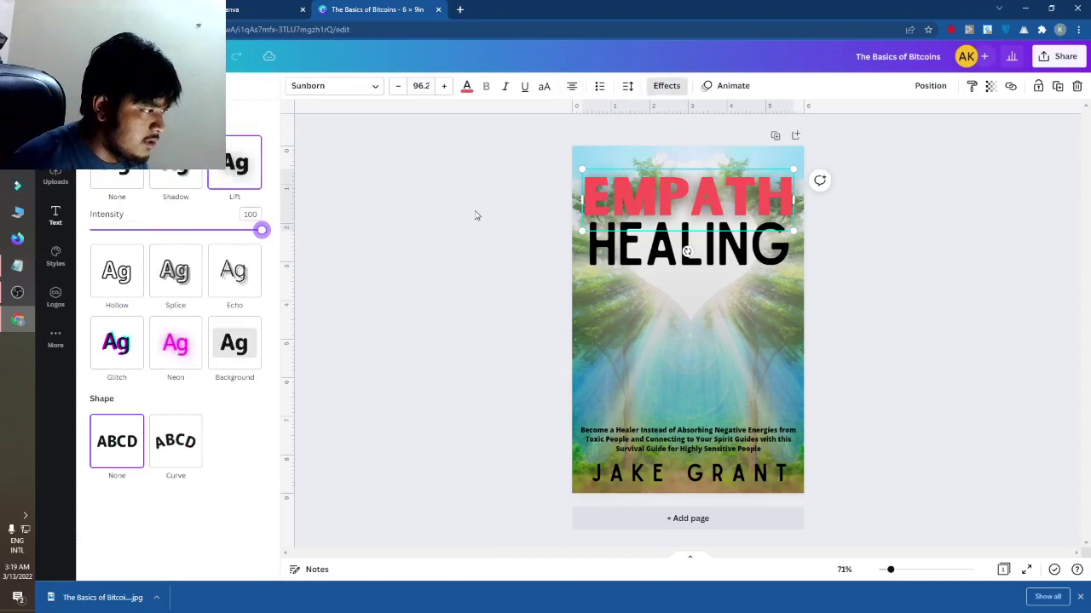
- Recolour the EMPATH title from red to white (#FFFFFF) using a custom colour
left_click(676, 241)
left_click(588, 174)
left_click(466, 85)
left_click(132, 254)
left_click(132, 254)
left_click_drag(157, 242, 129, 252)
left_click_drag(169, 215, 99, 168)
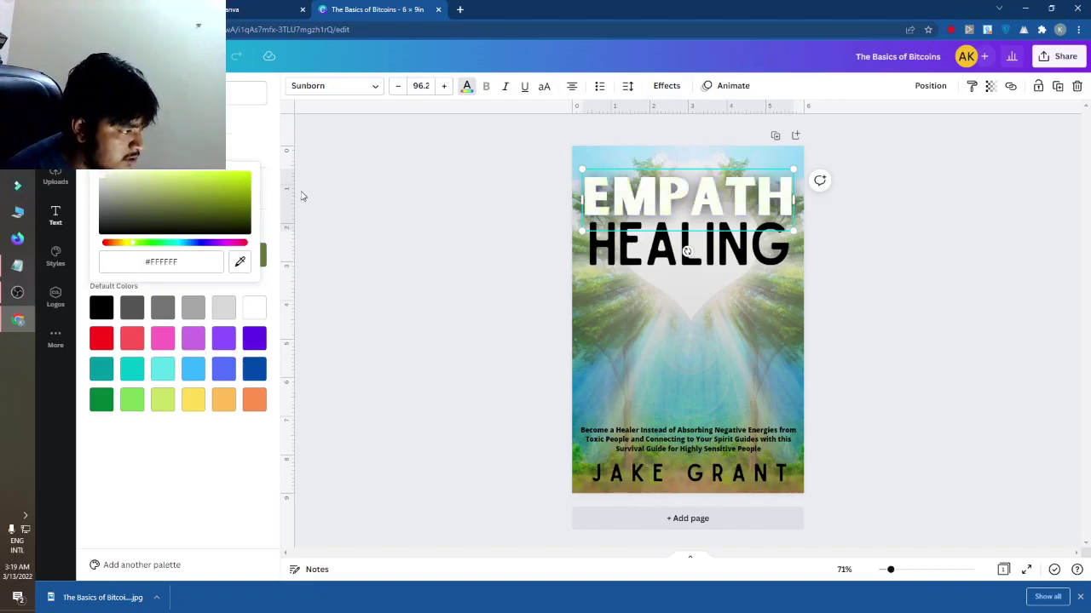
left_click(300, 198)
key("Tab")
key("Tab")
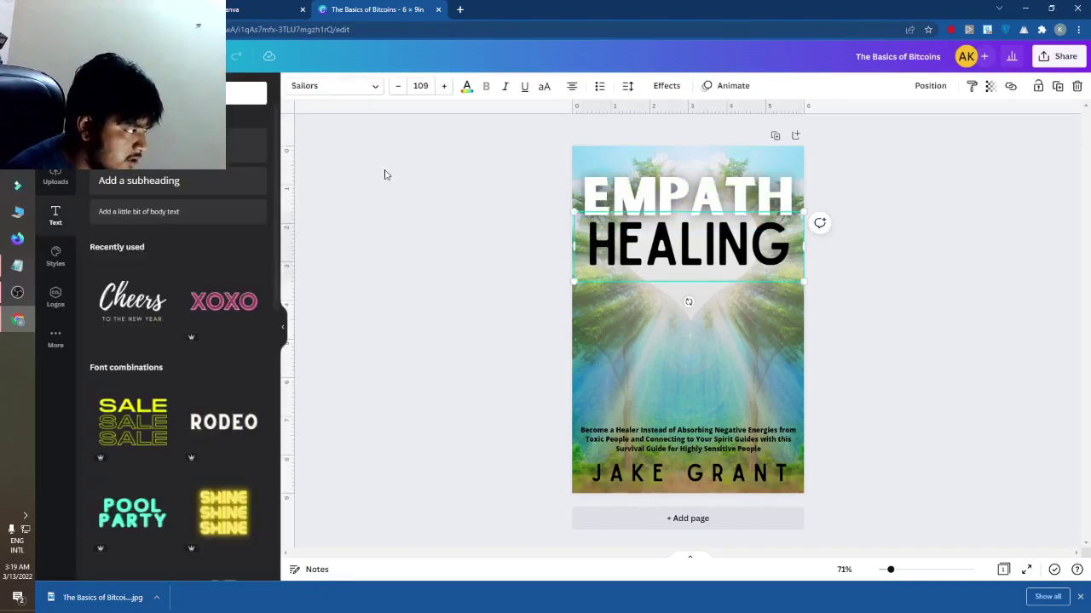
- Make HEALING coral pink and try a Lift effect, leaving its intensity at 0
left_click(467, 87)
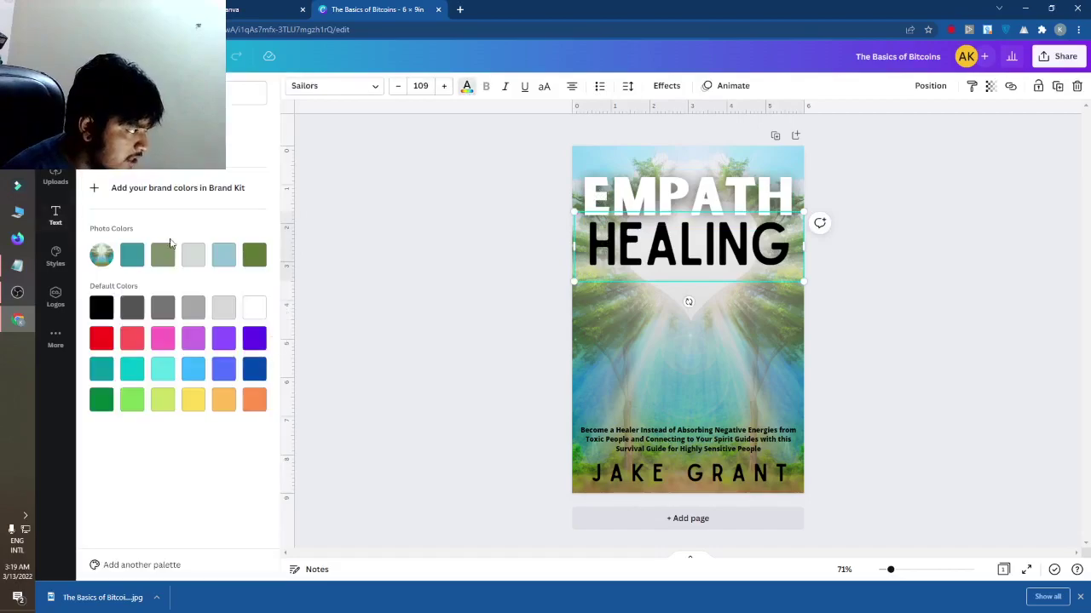
left_click(132, 338)
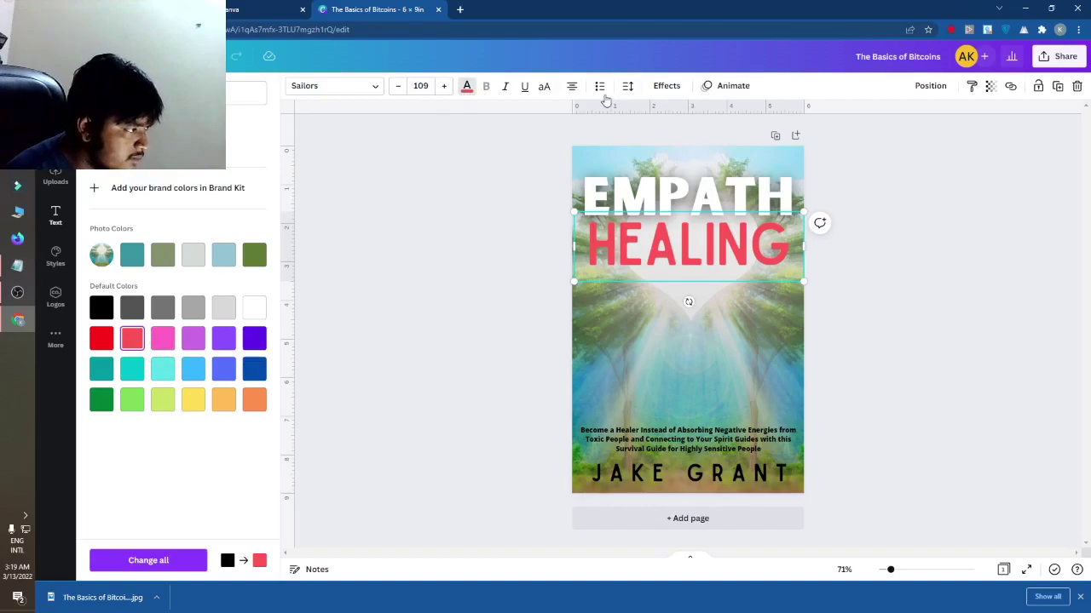
left_click(666, 85)
left_click(235, 162)
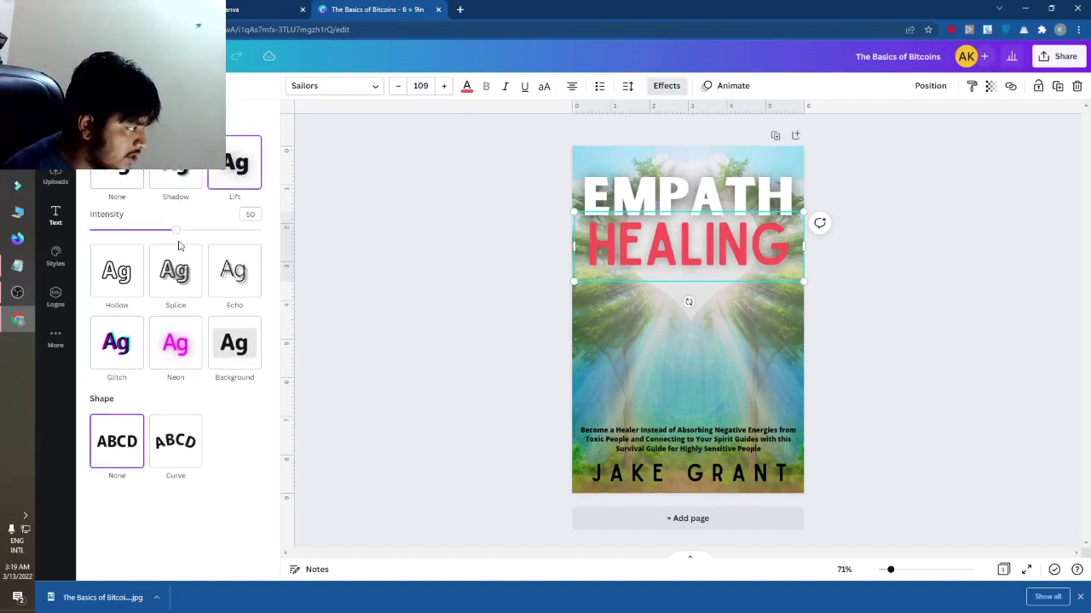
mouse_move(179, 231)
left_mouse_down()
mouse_move(265, 232)
mouse_move(110, 233)
mouse_move(349, 248)
left_mouse_up()
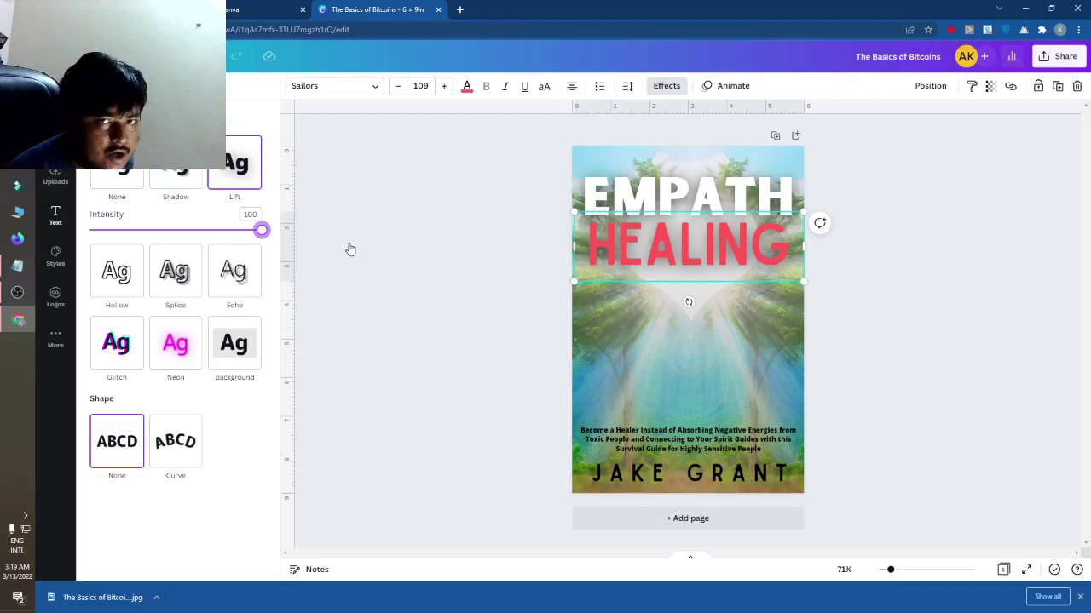
left_click_drag(263, 230, 82, 233)
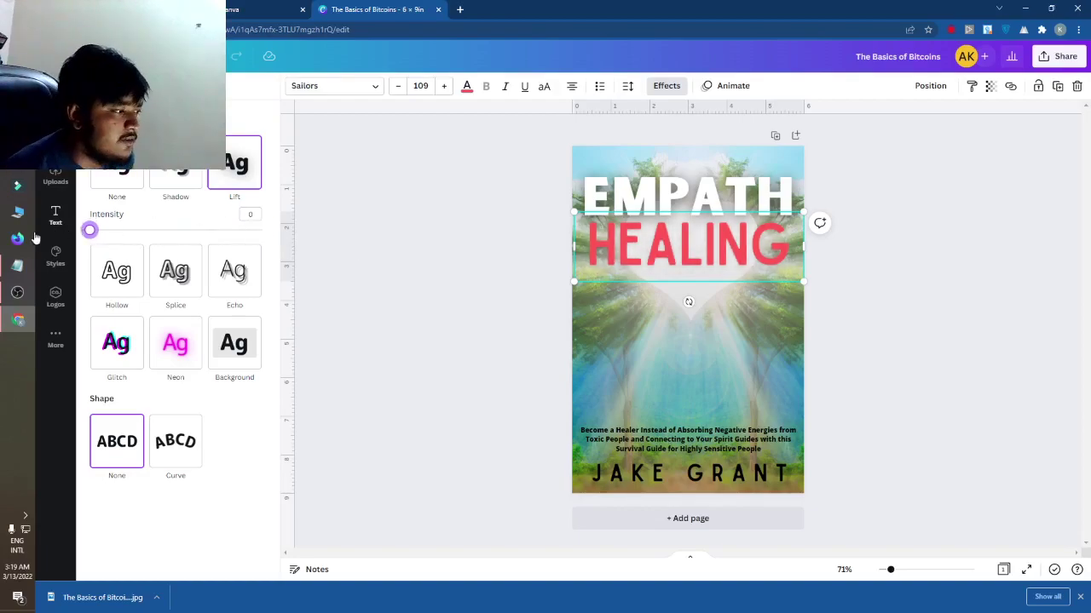
- Nudge HEALING slightly lower, centred on the cover
left_click(332, 332)
left_click_drag(631, 282, 656, 284)
left_click(512, 271)
- Settle EMPATH on the page centre line and raise it slightly
left_click_drag(759, 181, 781, 197)
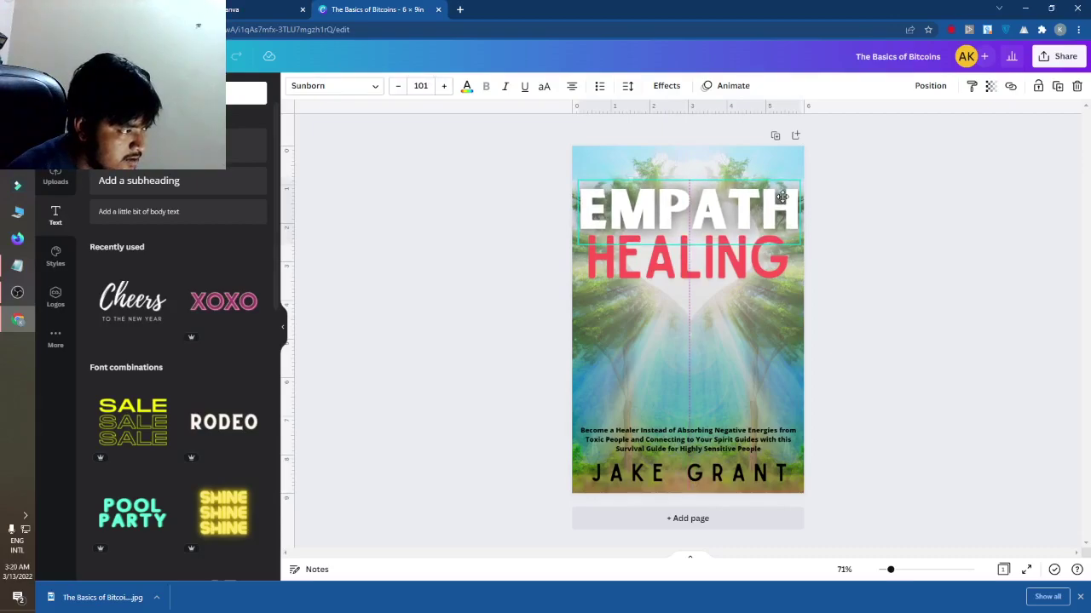
left_click_drag(781, 196, 781, 197)
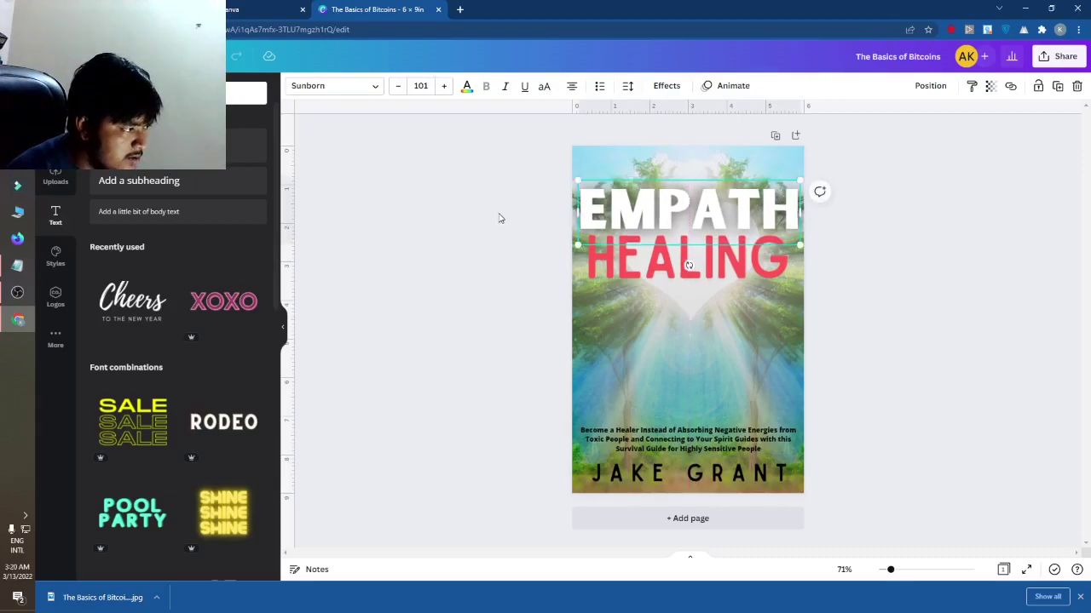
left_click(485, 230)
left_click_drag(654, 214, 654, 203)
left_click(530, 236)
- Move HEALING up so it sits closer beneath EMPATH
left_click_drag(674, 266, 674, 258)
left_click(490, 264)
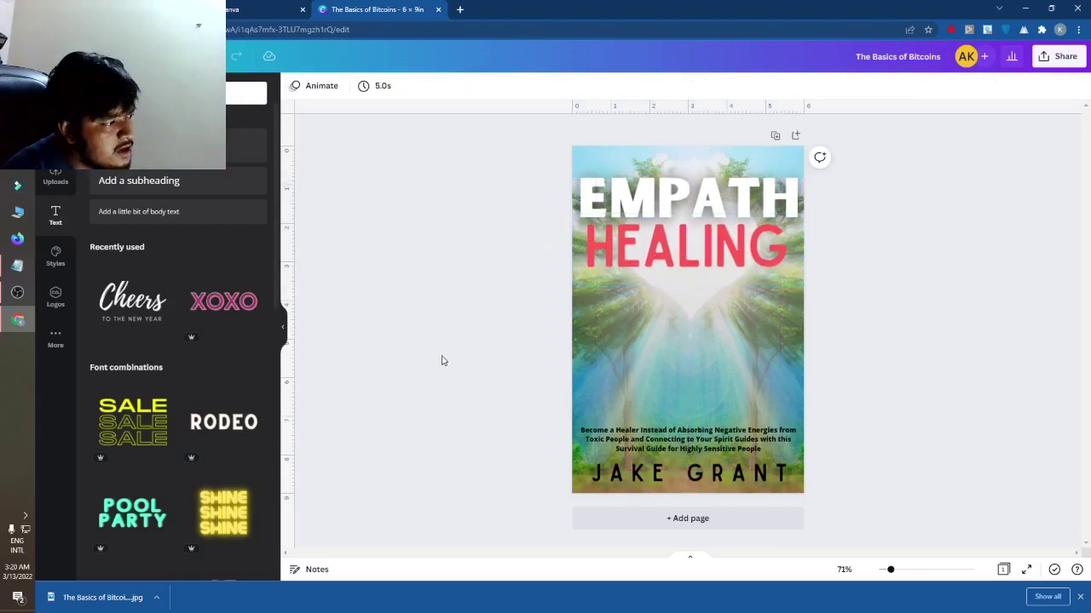
left_click(21, 296)
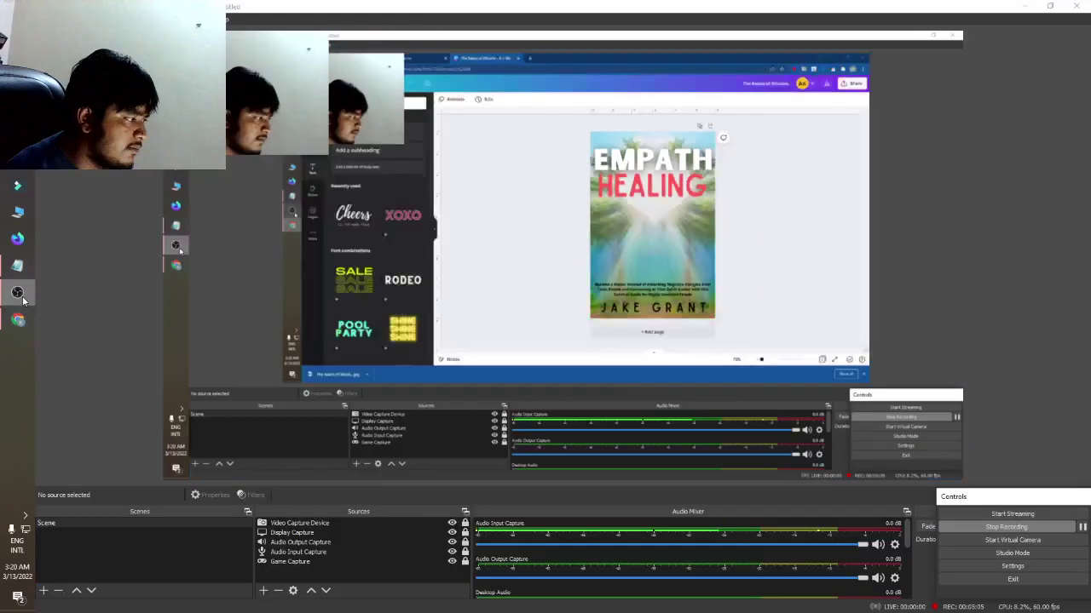
left_click(17, 293)
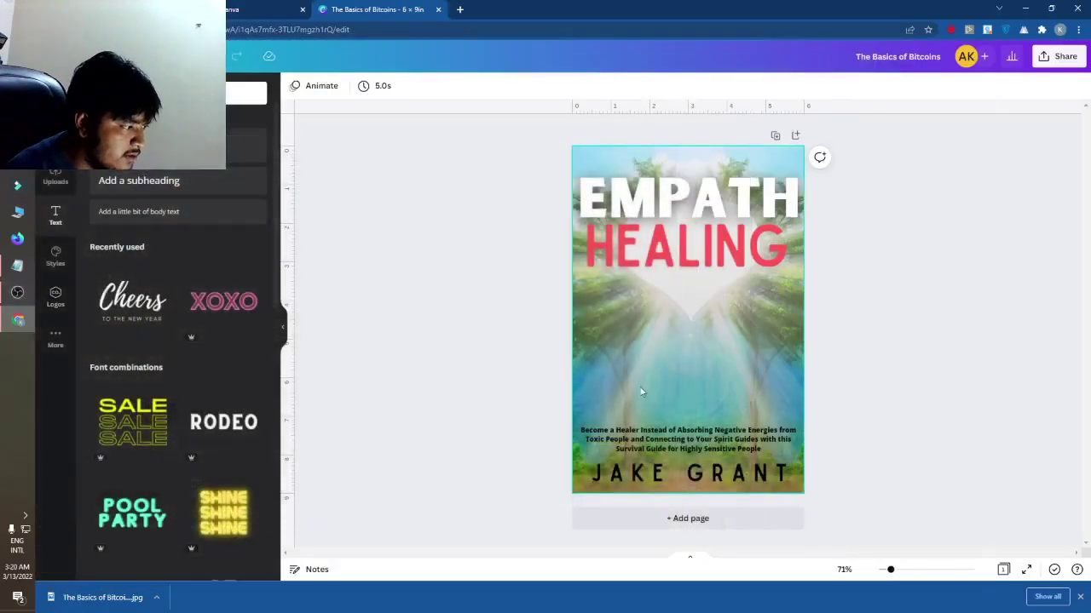
- Change the subtitle text to a near-white custom colour
left_click(466, 86)
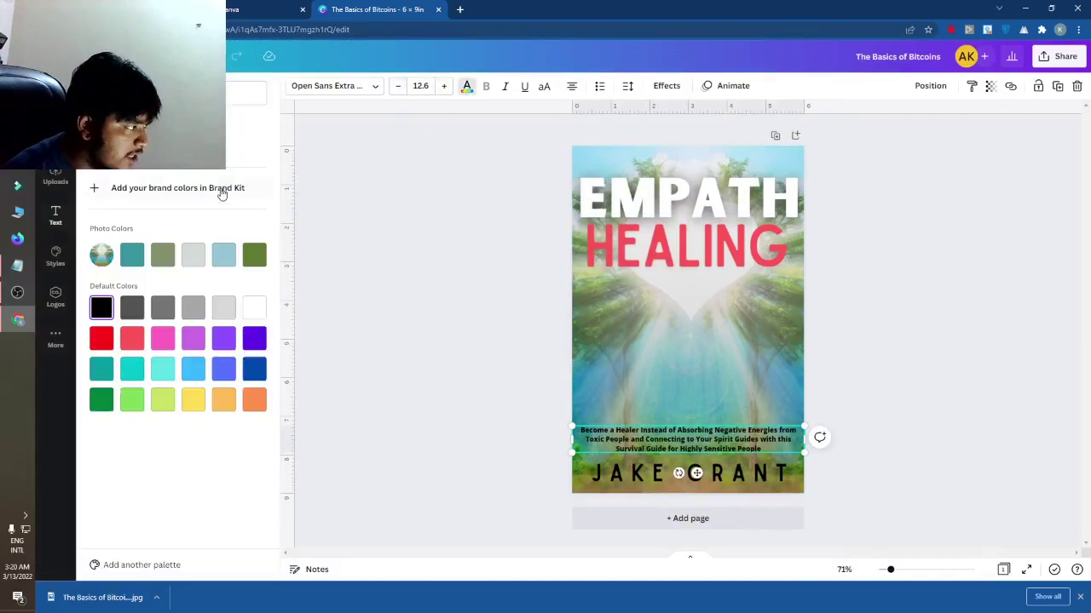
left_click(132, 338)
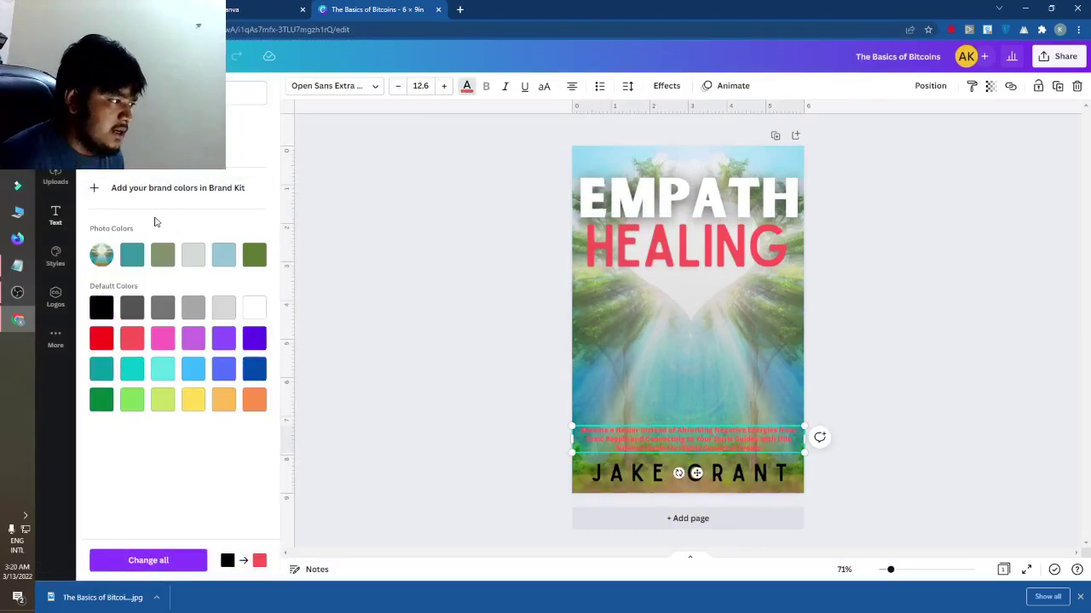
left_click(102, 154)
left_click_drag(136, 198, 88, 170)
left_click(383, 346)
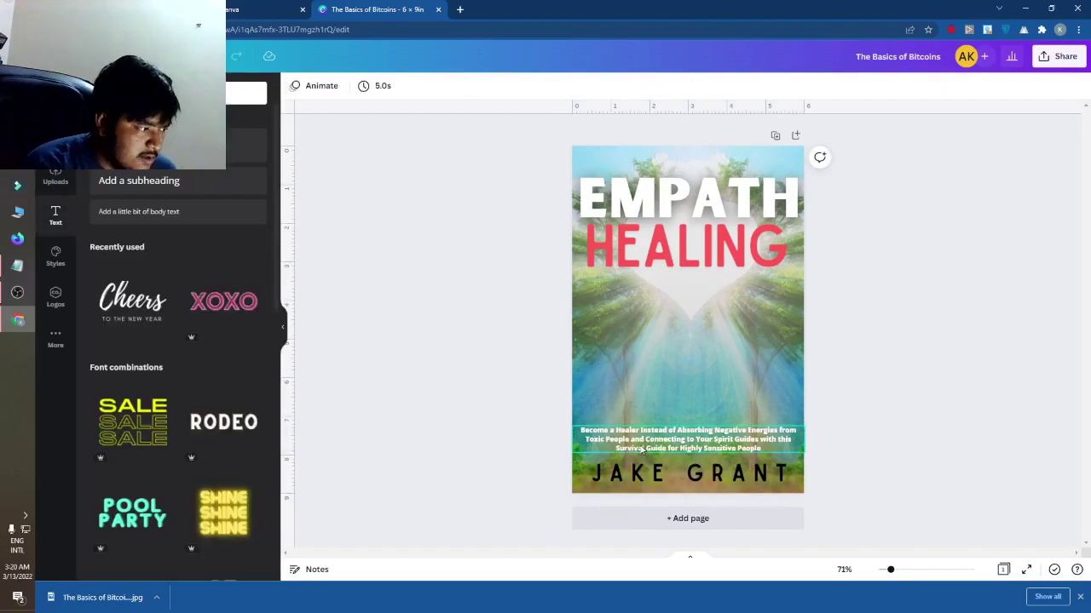
- Give the subtitle a Lift effect at maximum intensity
left_click(665, 86)
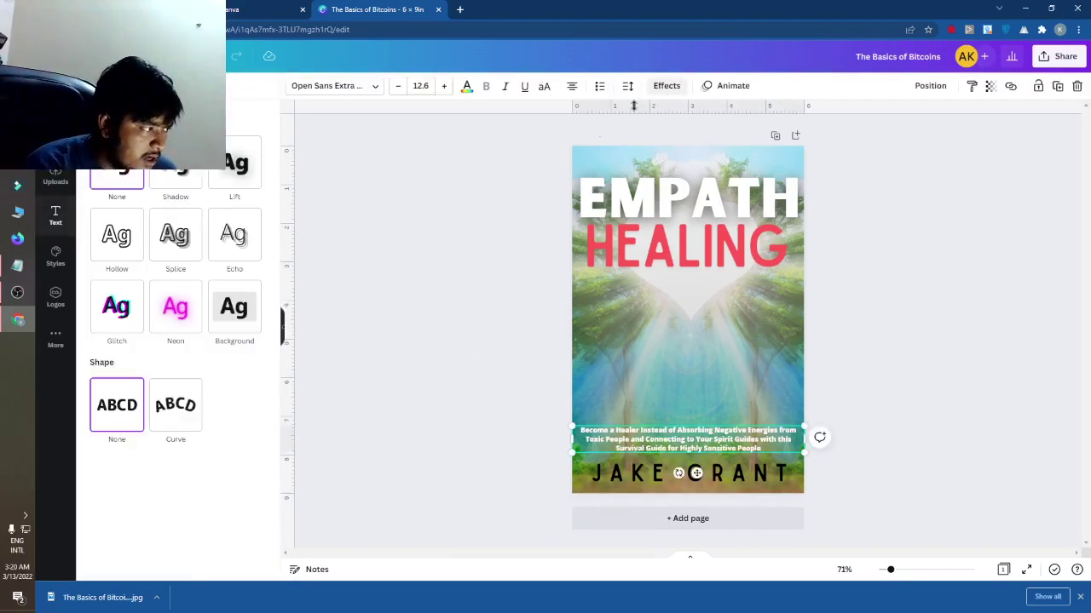
left_click(235, 163)
left_click_drag(175, 230, 246, 228)
left_click(537, 424)
left_click(596, 474)
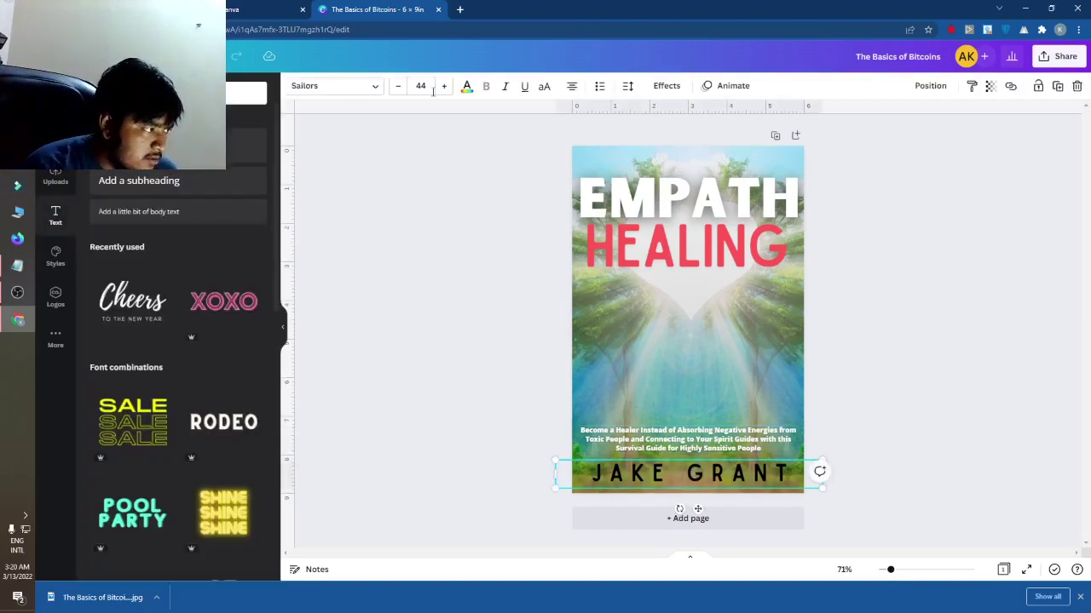
left_click(467, 86)
left_click(100, 253)
left_click(127, 243)
left_click(215, 172)
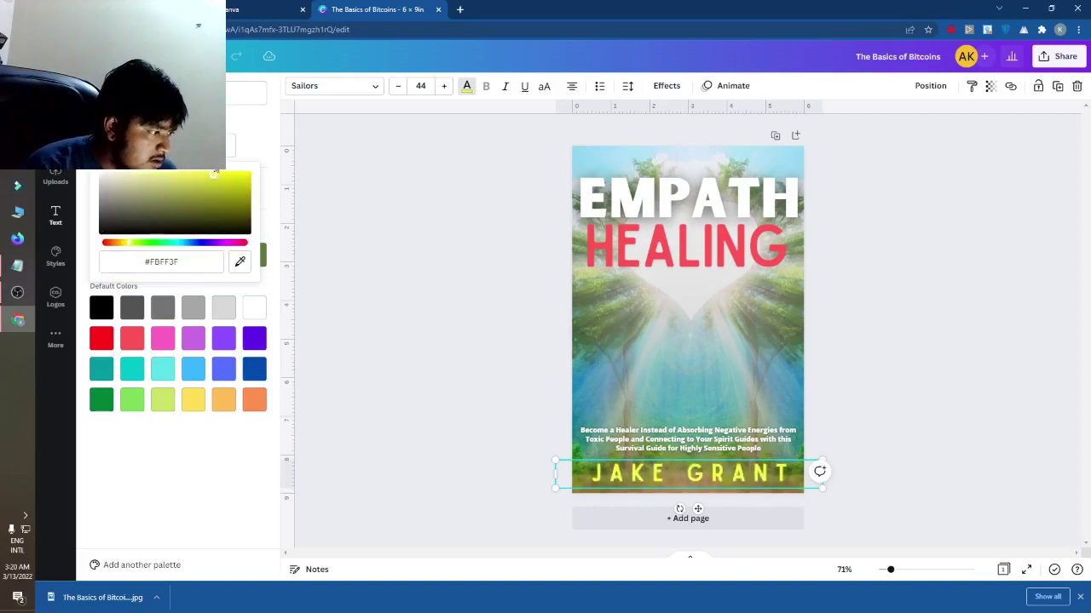
left_click(436, 196)
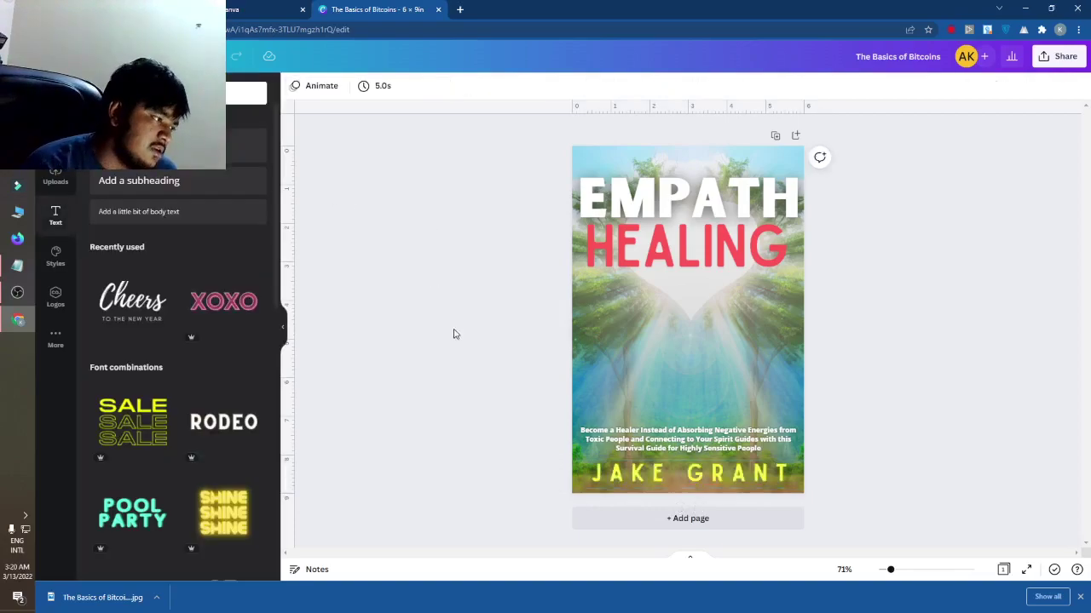